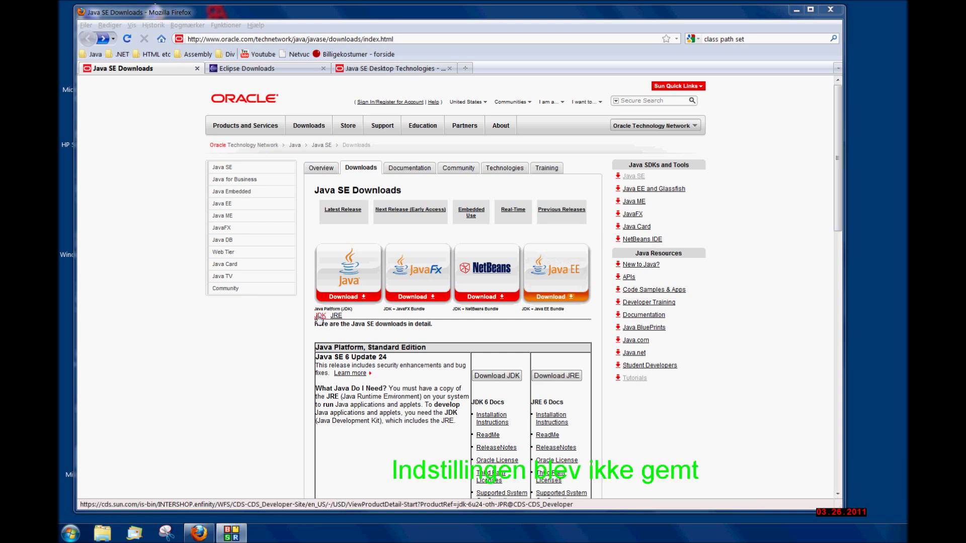
Go from the Java SE Downloads page to the JDK download page.
left_click(320, 317)
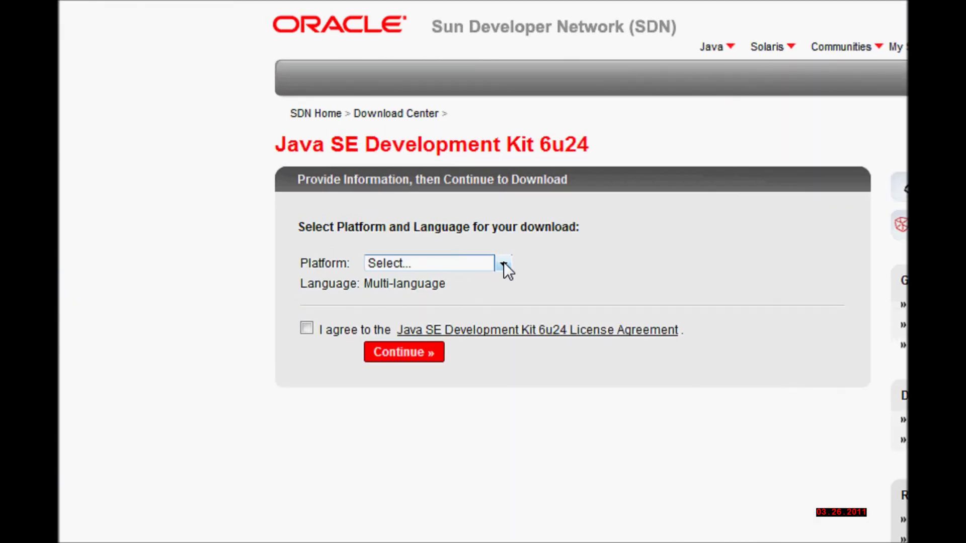
Review the JDK 6u24 platform list without choosing one, then go to the Eclipse Downloads tab.
left_click(372, 215)
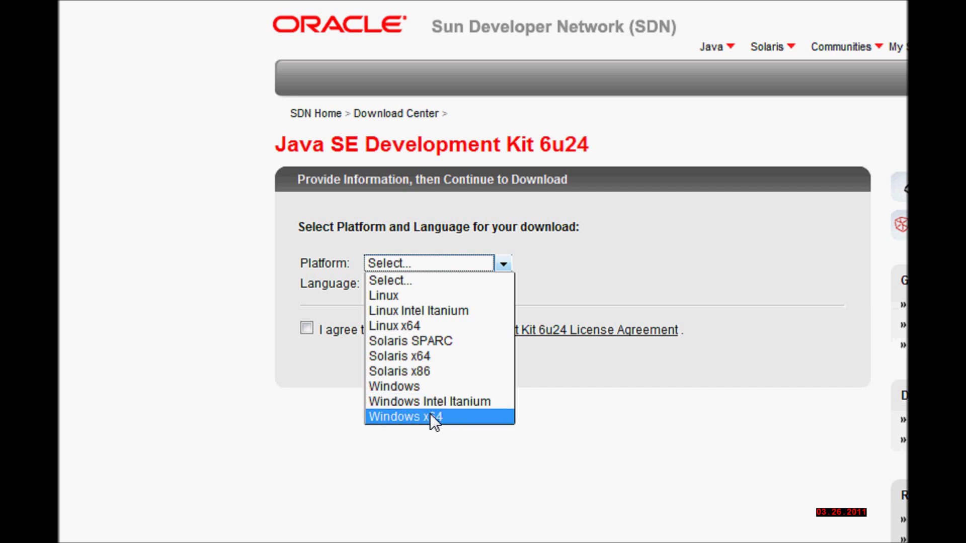
left_click(174, 237)
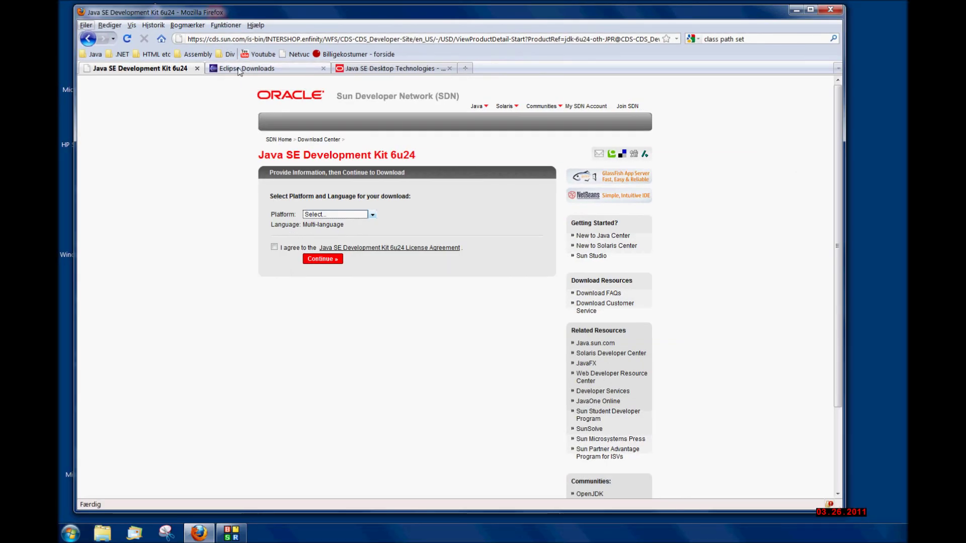
left_click(239, 72)
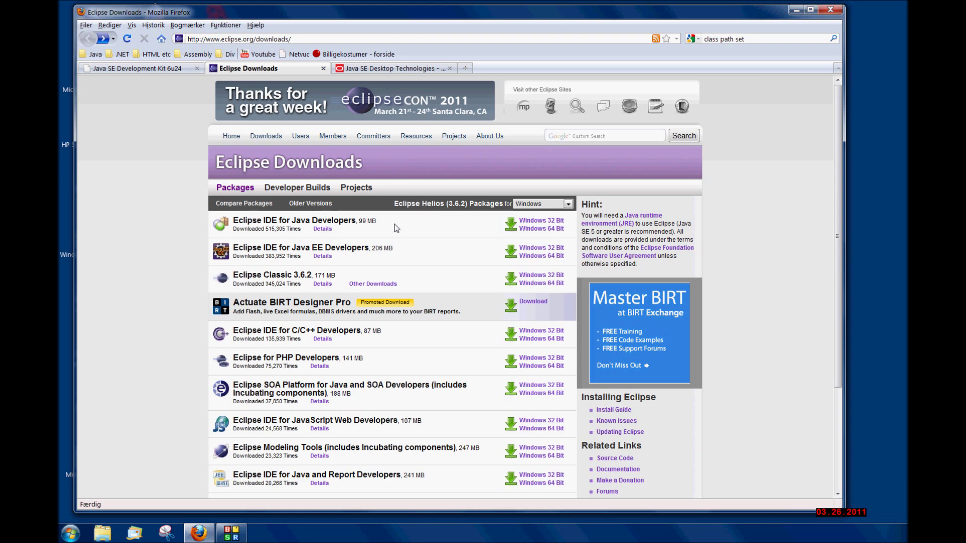
Open the Eclipse IDE for Java Developers package page.
left_click(321, 224)
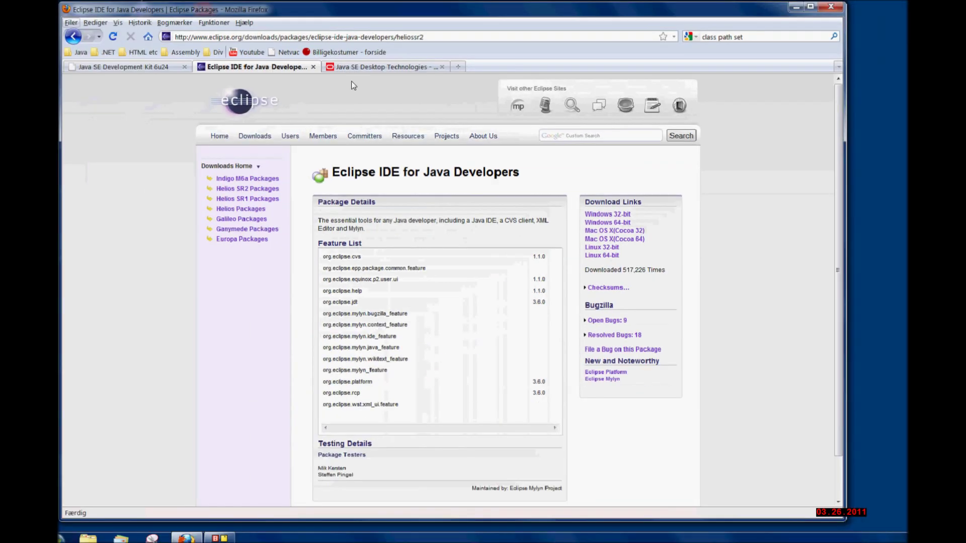
From the Java SE Desktop Technologies tab, go to the Download JMF page.
left_click(370, 67)
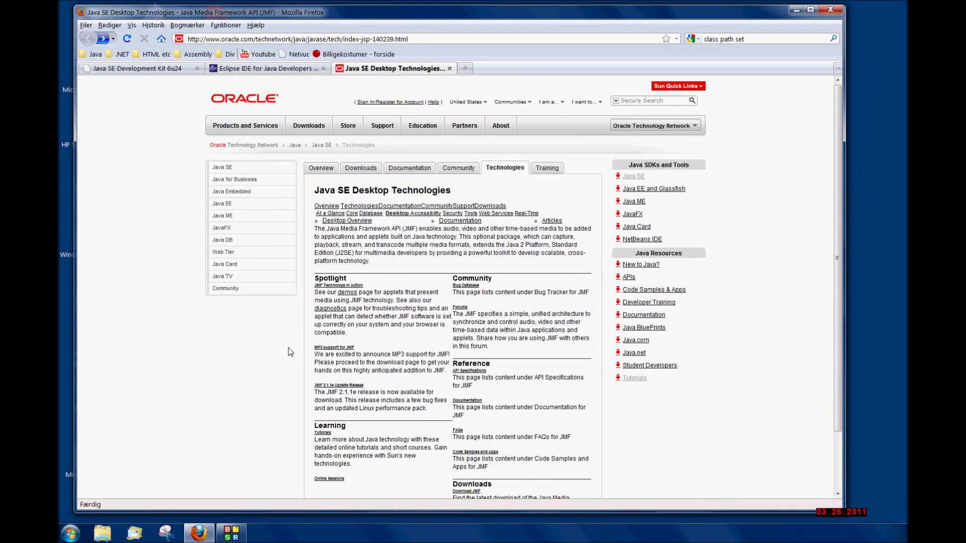
scroll(288, 347, "down", 2)
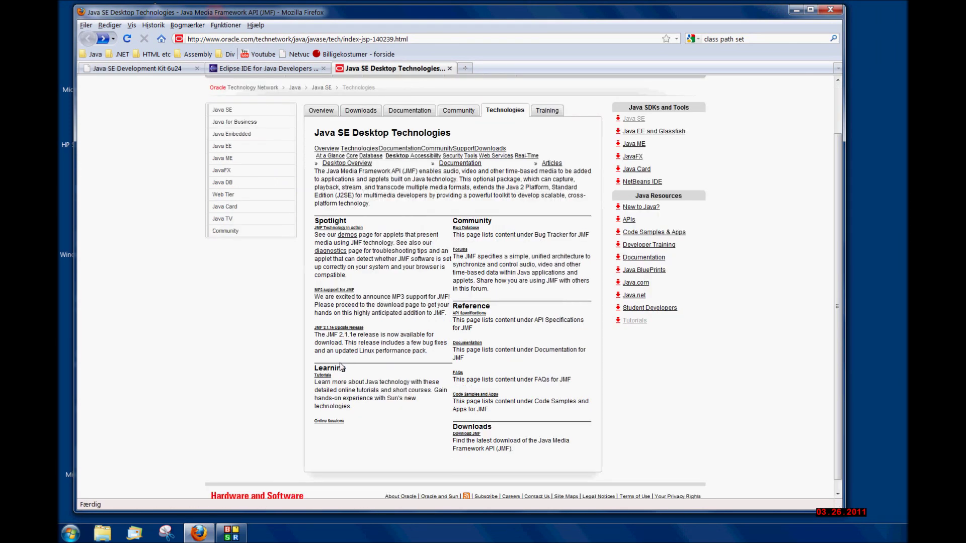
scroll(341, 367, "down", 1)
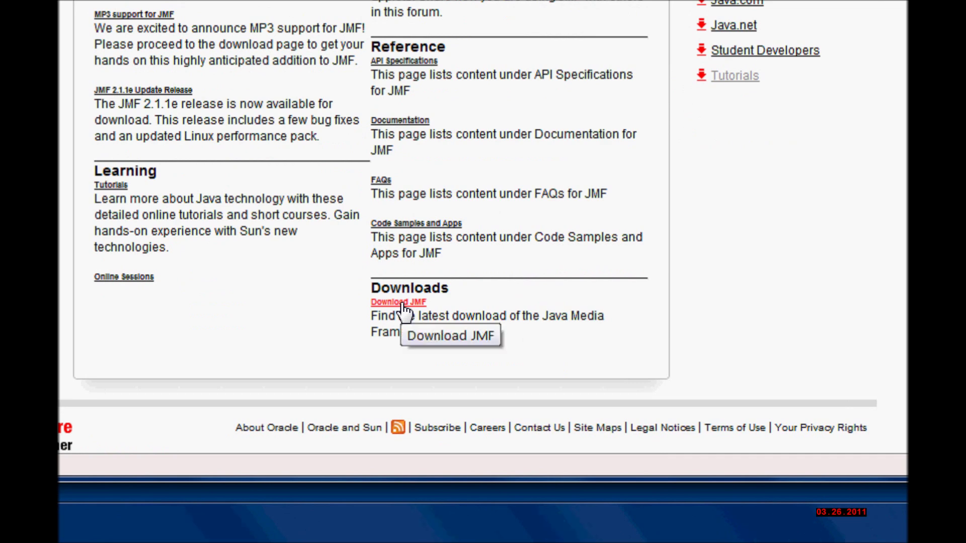
left_click(402, 303)
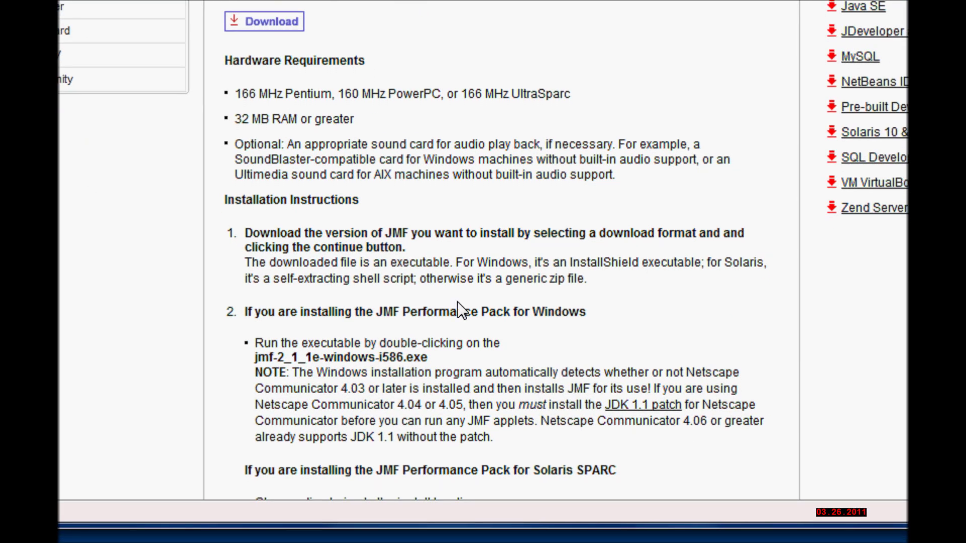
Read the JMF 2.1.1e installation notes, then start the JMF 2.1.1e download.
scroll(461, 310, "down", 4)
scroll(451, 291, "up", 2)
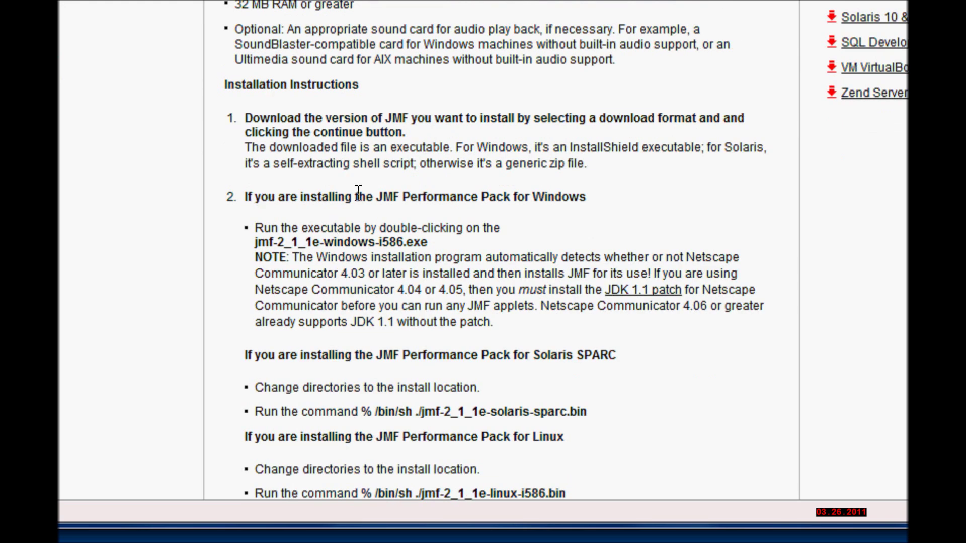
left_click_drag(376, 197, 562, 197)
left_click(343, 201)
left_click_drag(258, 258, 512, 327)
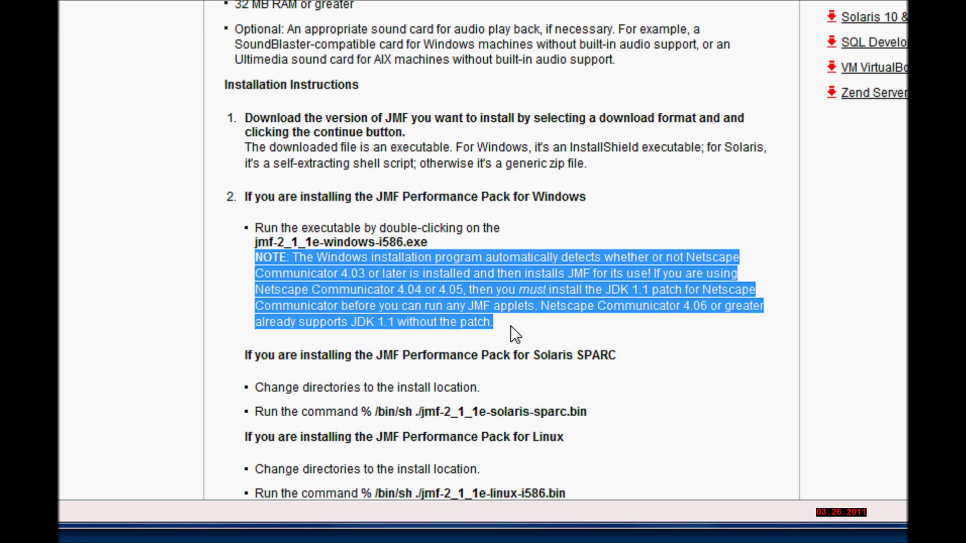
left_click(509, 325)
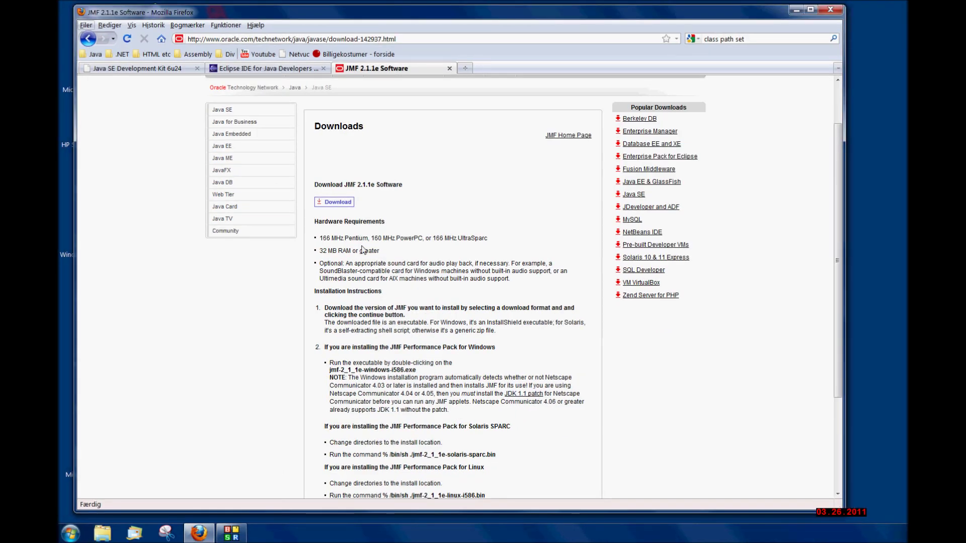
left_click(342, 203)
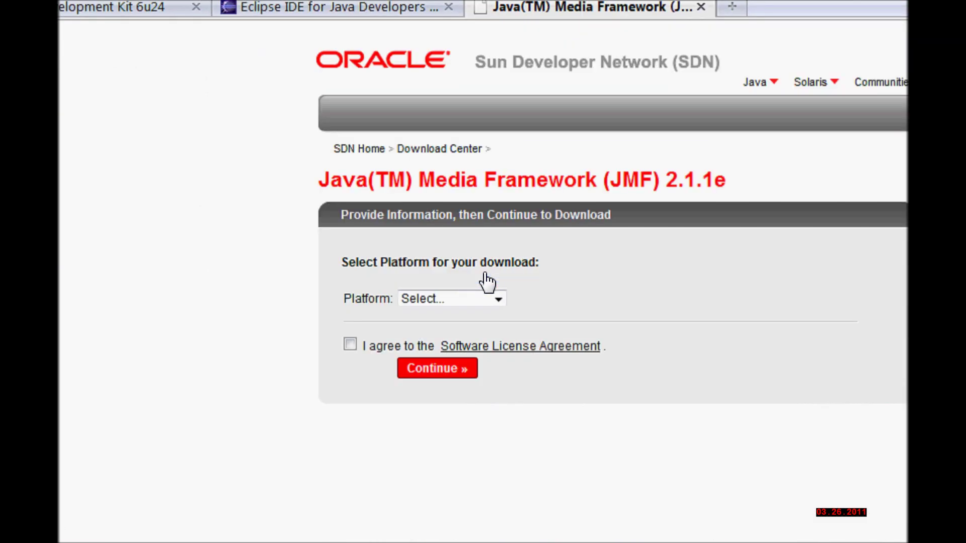
Choose the Windows platform, accept the license and continue to the download files.
left_click(499, 300)
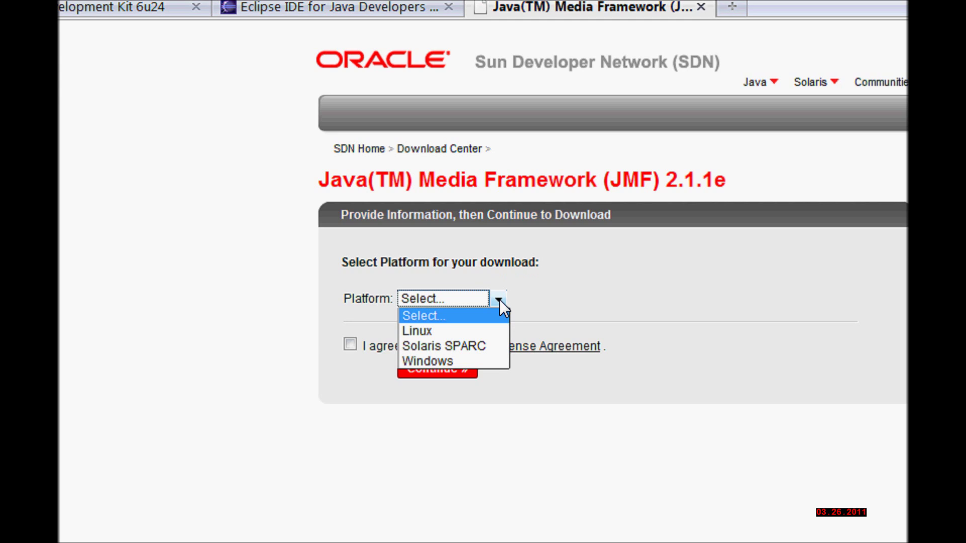
left_click(454, 362)
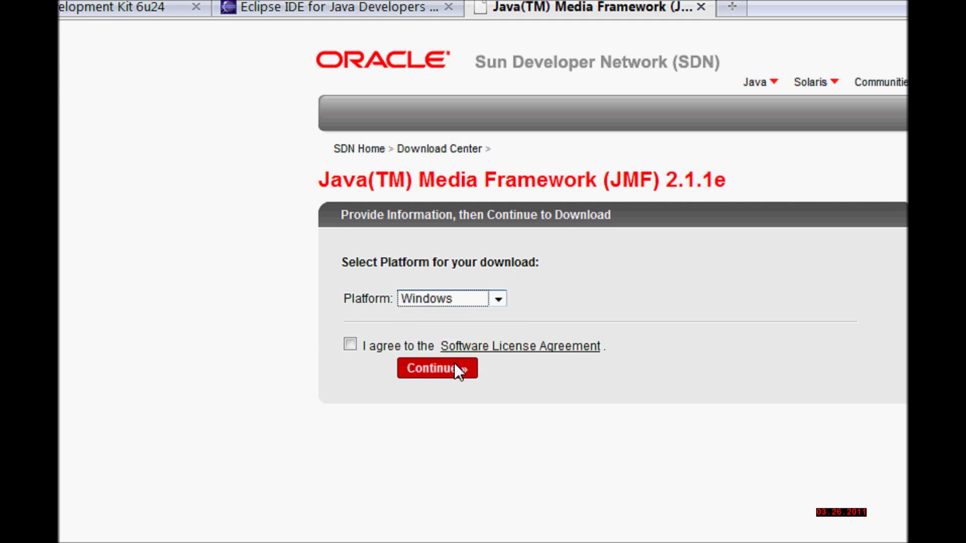
left_click(348, 346)
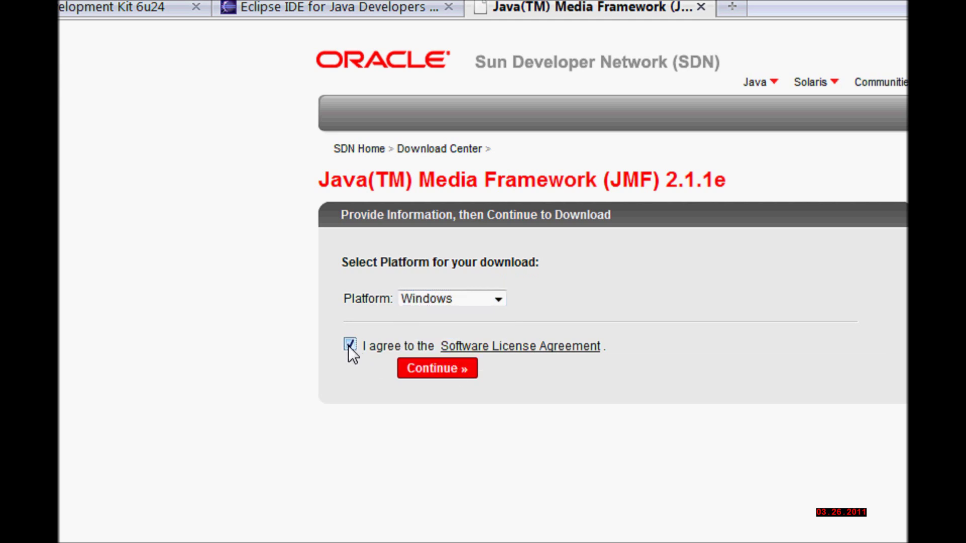
left_click(442, 370)
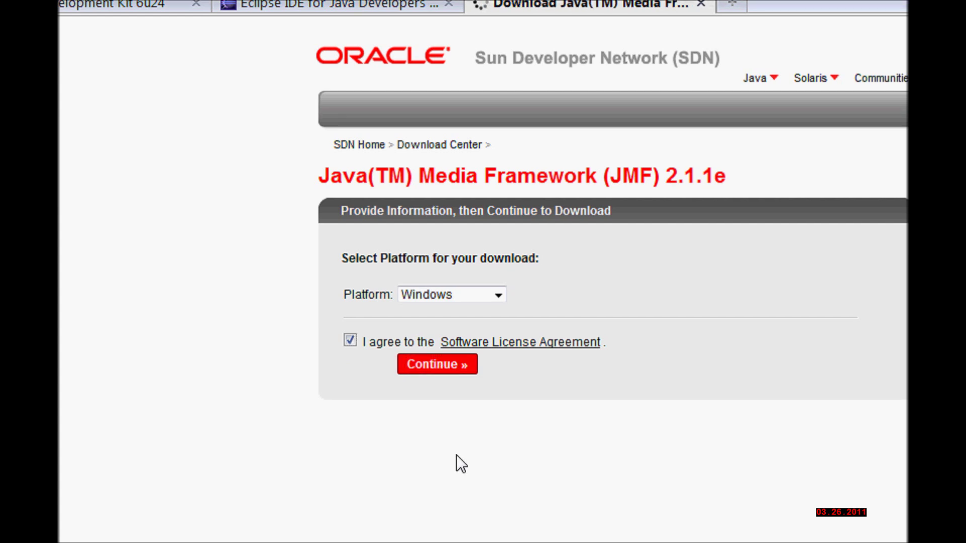
Download and save the Windows Performance Pack jmf-2_1_1e-windows-i586.exe.
scroll(461, 444, "down", 2)
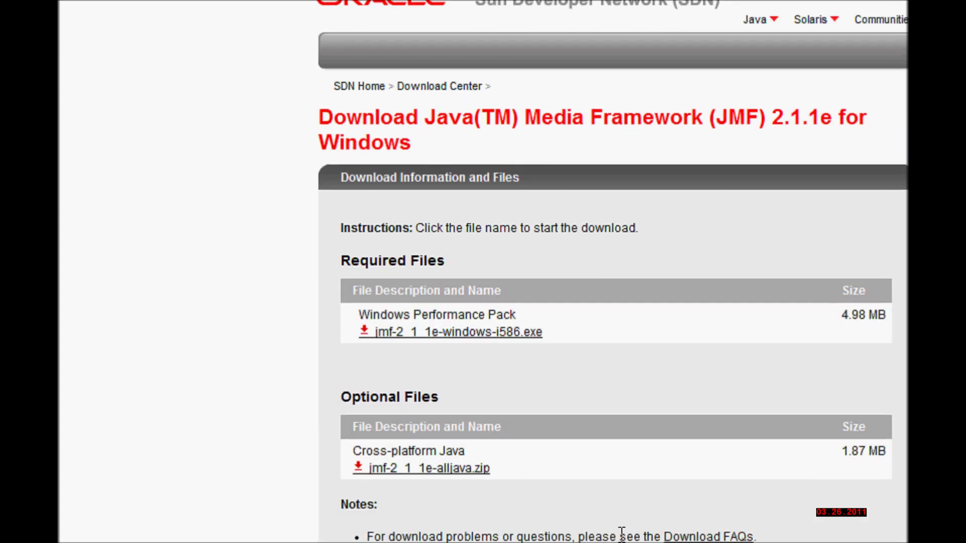
scroll(622, 533, "down", 4)
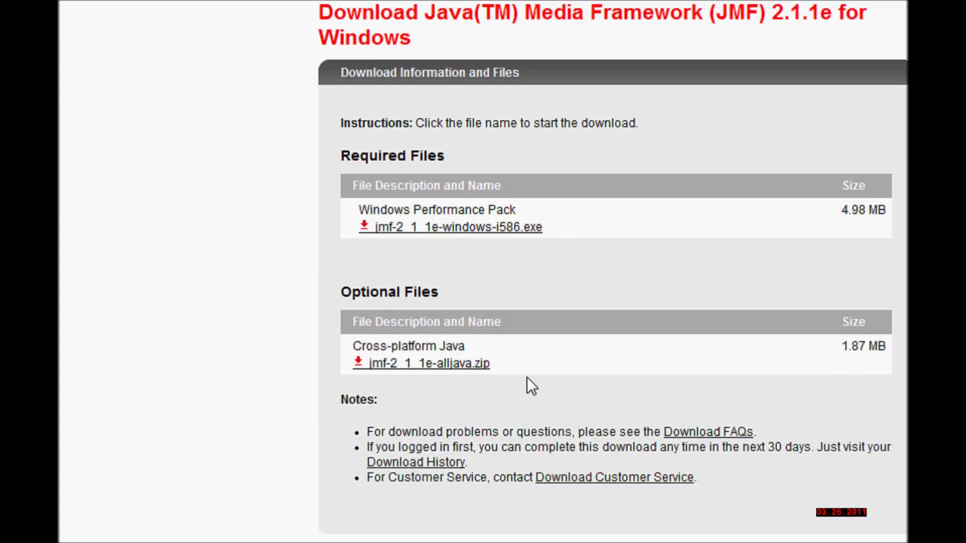
left_click_drag(353, 346, 474, 347)
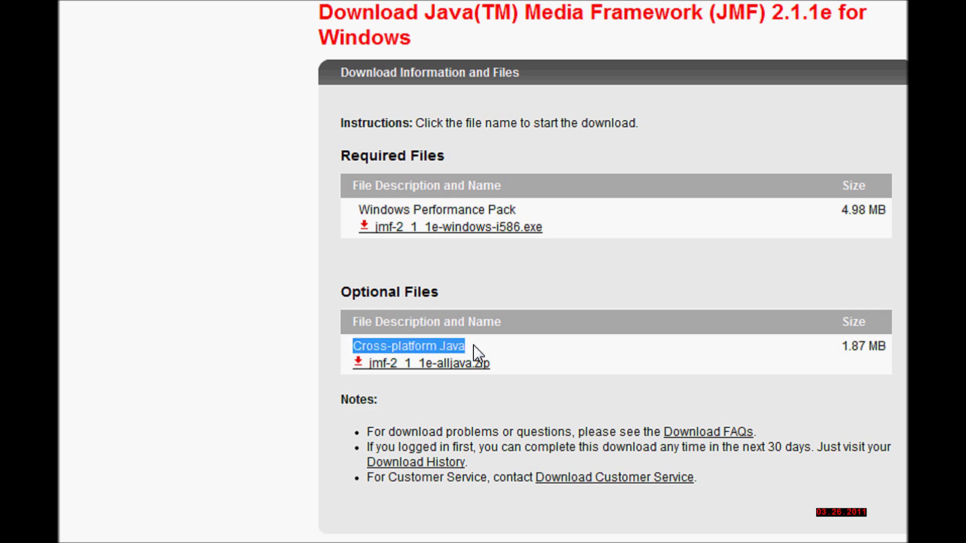
left_click(474, 345)
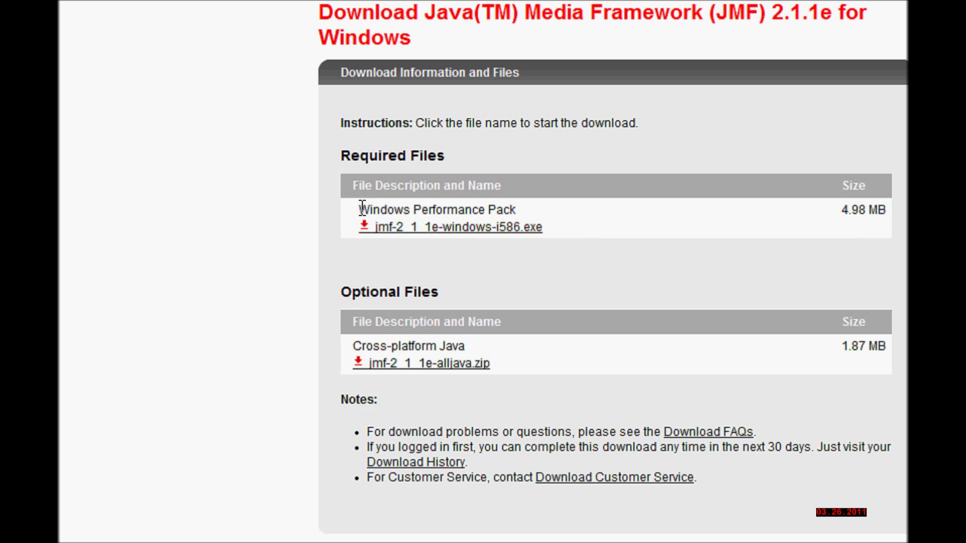
mouse_move(360, 210)
left_mouse_down()
mouse_move(533, 212)
mouse_move(358, 211)
left_mouse_up()
left_click(542, 212)
left_click(509, 229)
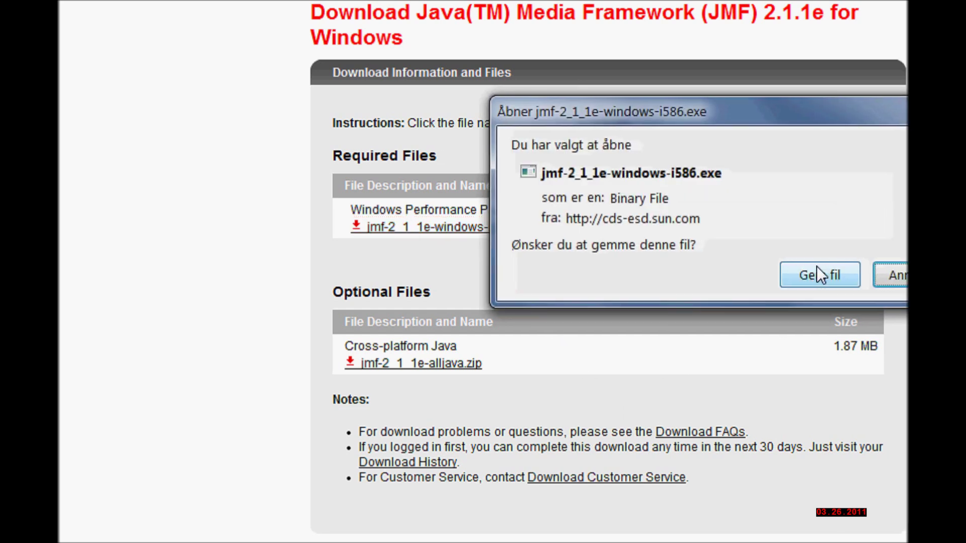
left_click(832, 274)
left_click(808, 274)
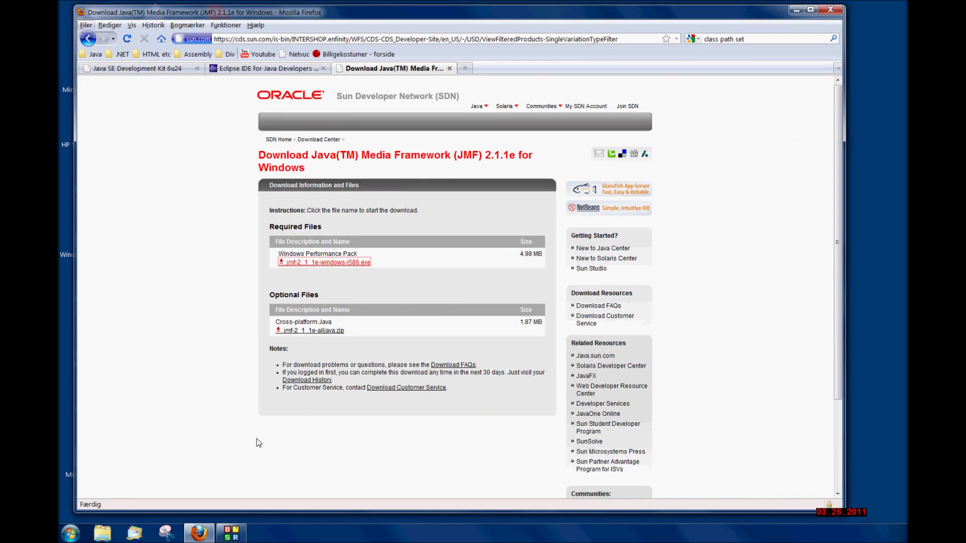
Open the Environment Variables dialog from Computer's advanced system settings.
left_click(796, 10)
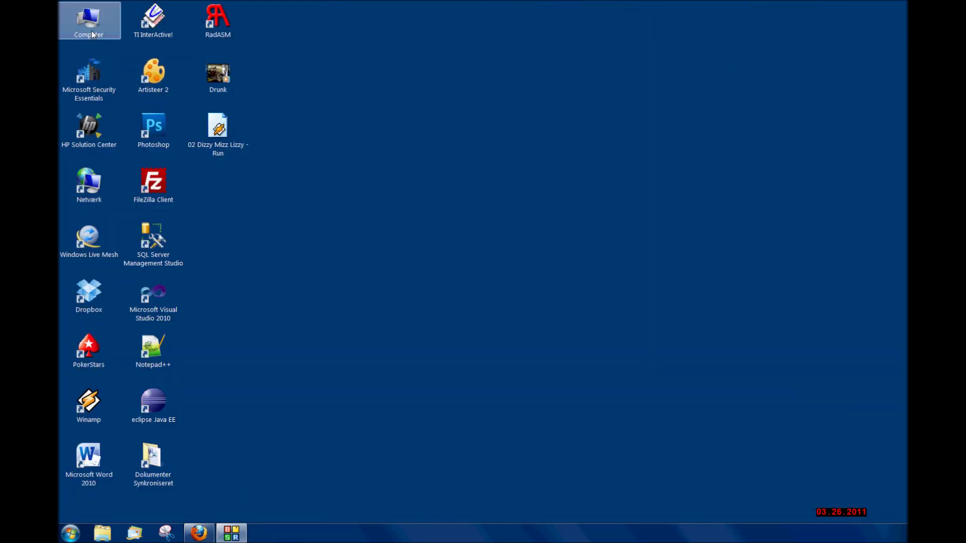
left_click(71, 536)
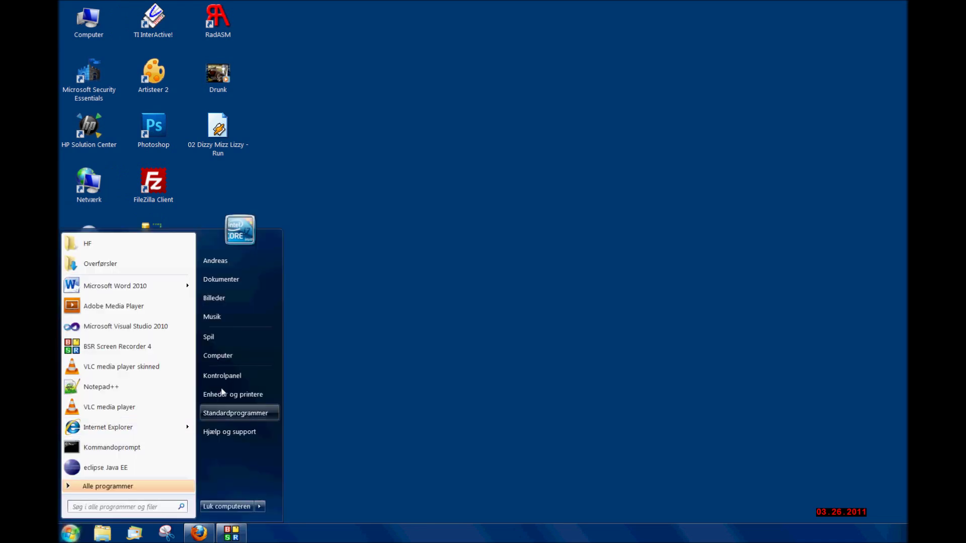
right_click(227, 359)
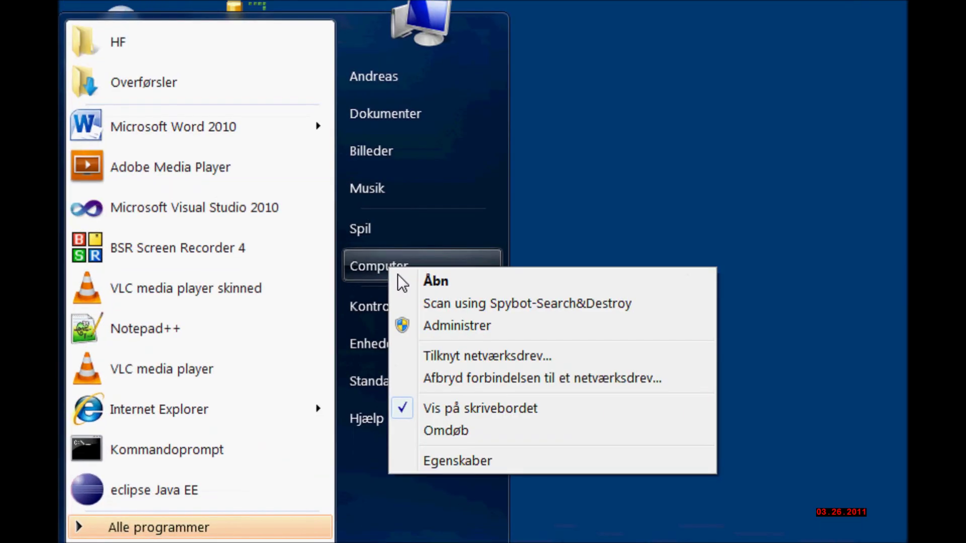
left_click(468, 460)
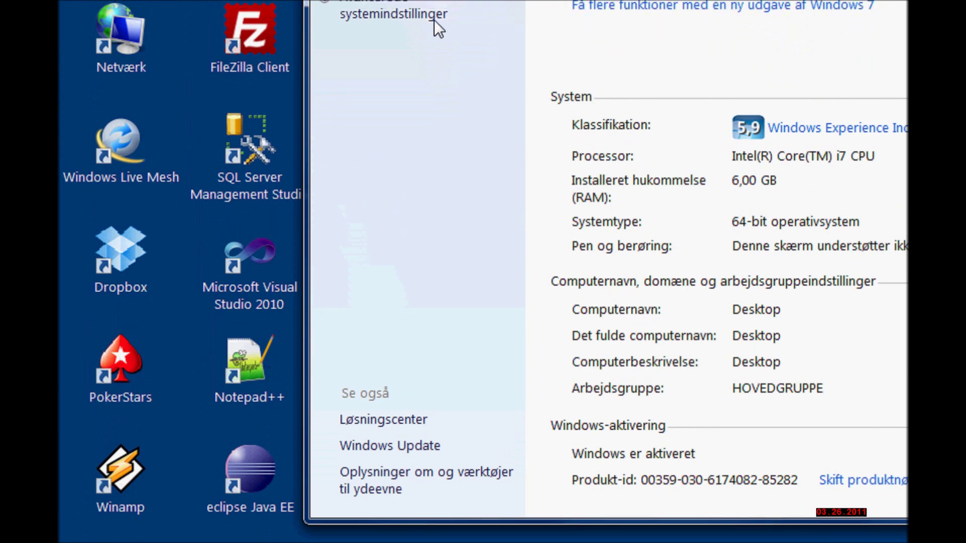
left_click(377, 13)
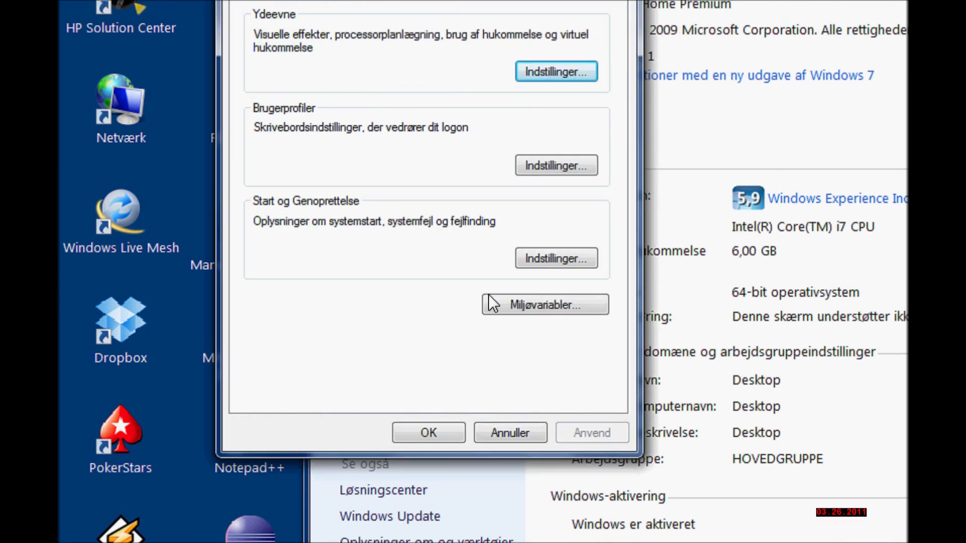
left_click(542, 307)
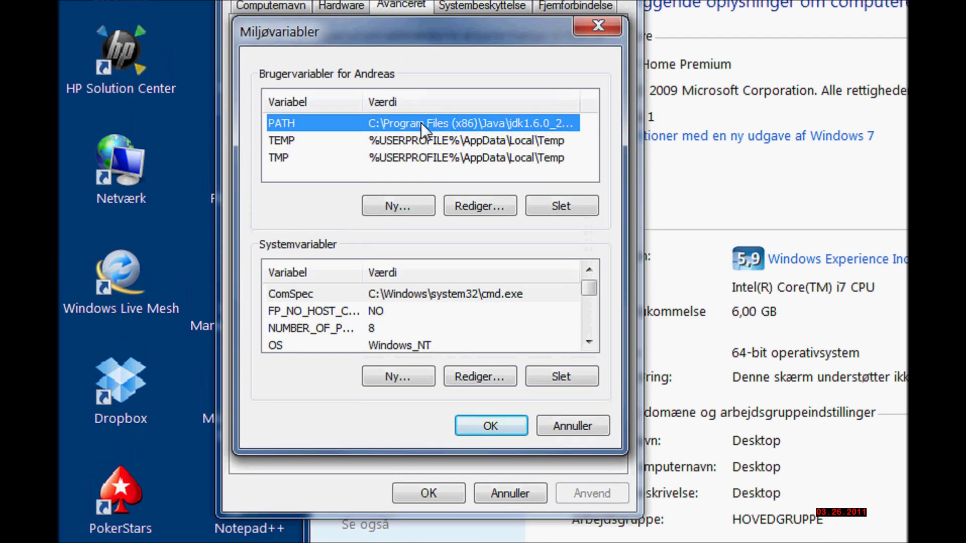
Add a new user variable CLASSPATH with value .;.
left_click(388, 207)
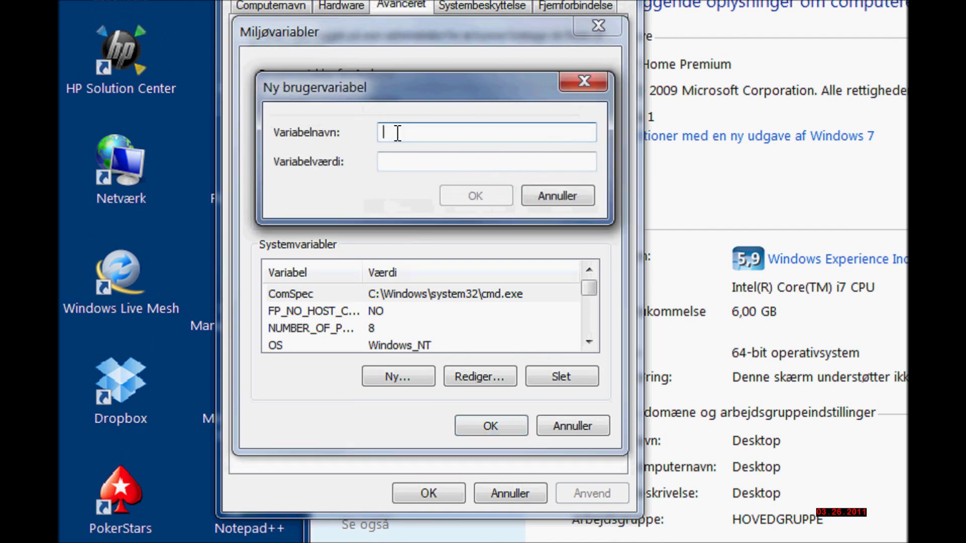
type("CLASSPATH")
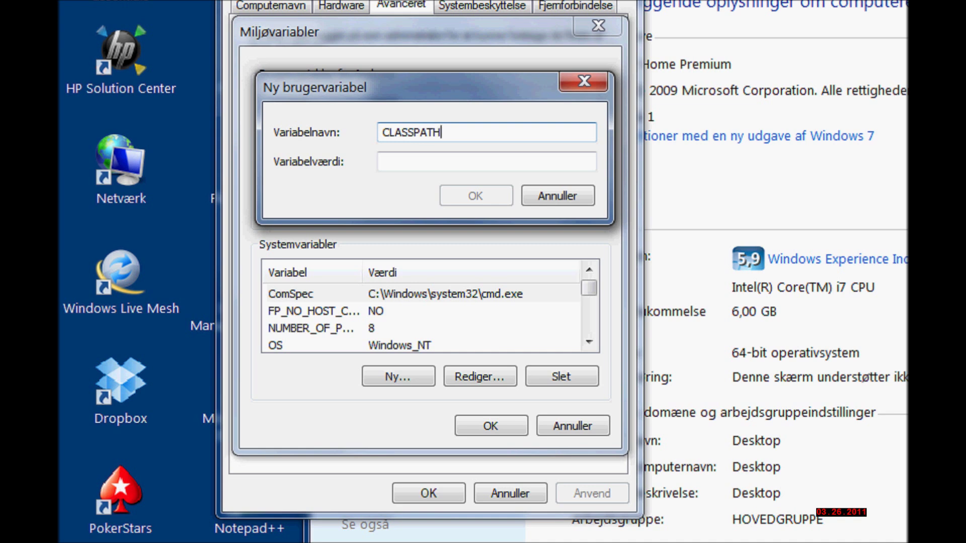
left_click(425, 161)
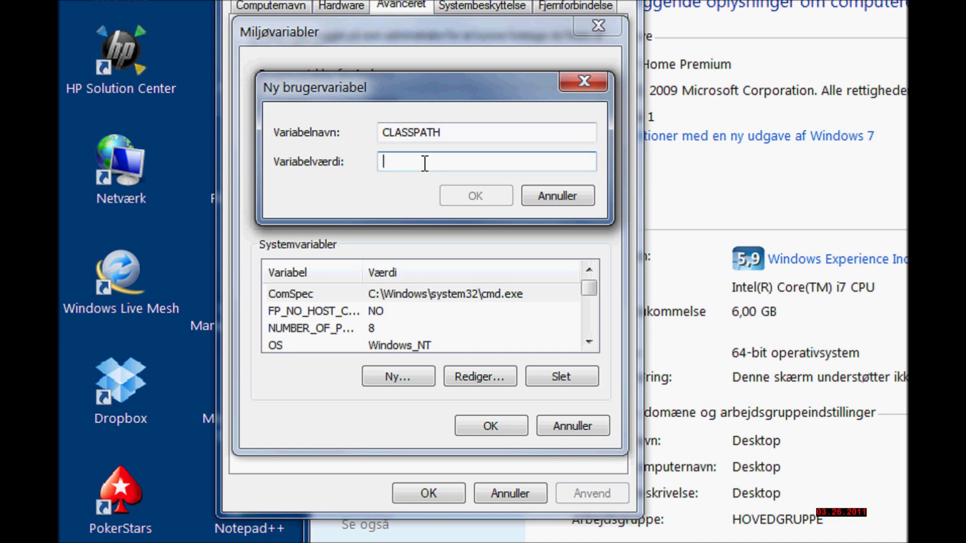
type(".;")
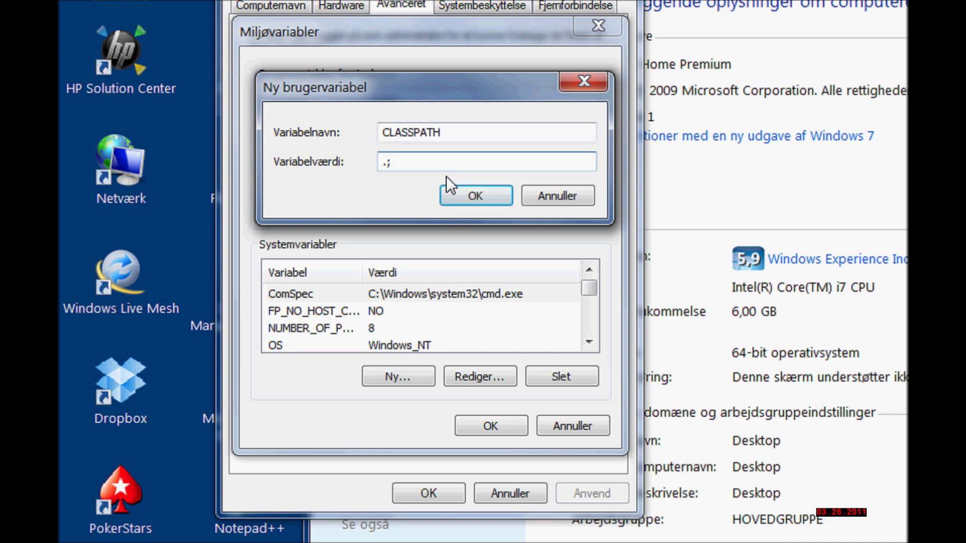
left_click_drag(399, 162, 373, 164)
left_click(393, 162)
left_click_drag(386, 162, 373, 164)
left_click(393, 162)
left_click(401, 162)
left_click(413, 162)
mouse_move(376, 162)
left_mouse_down()
mouse_move(412, 162)
mouse_move(395, 162)
left_mouse_up()
left_click(393, 162)
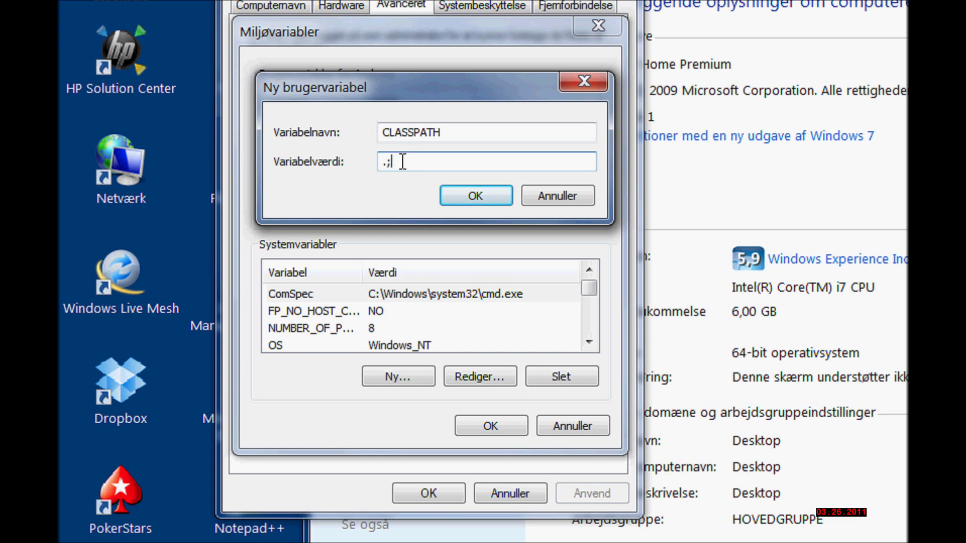
left_click(476, 198)
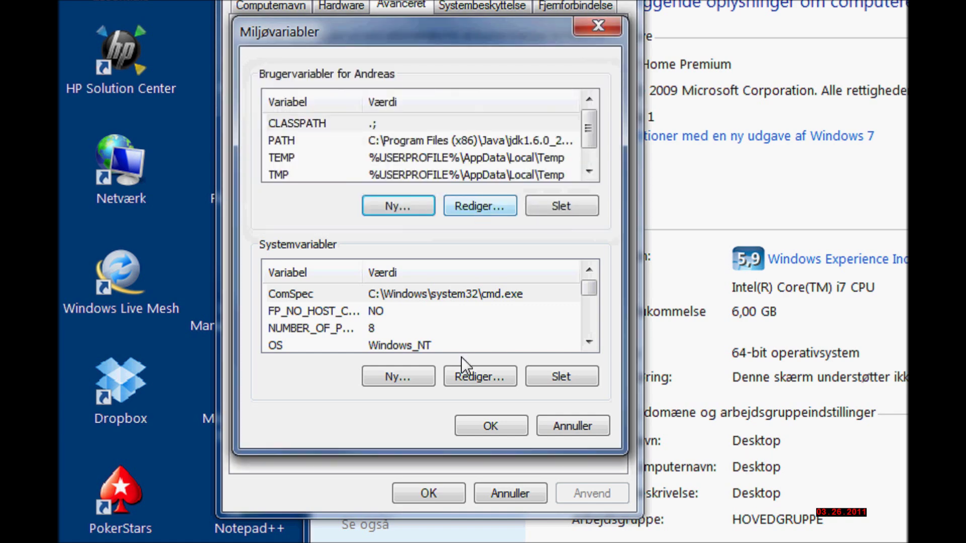
Confirm the environment variables and system properties, and close the System window.
left_click(491, 427)
left_click(429, 479)
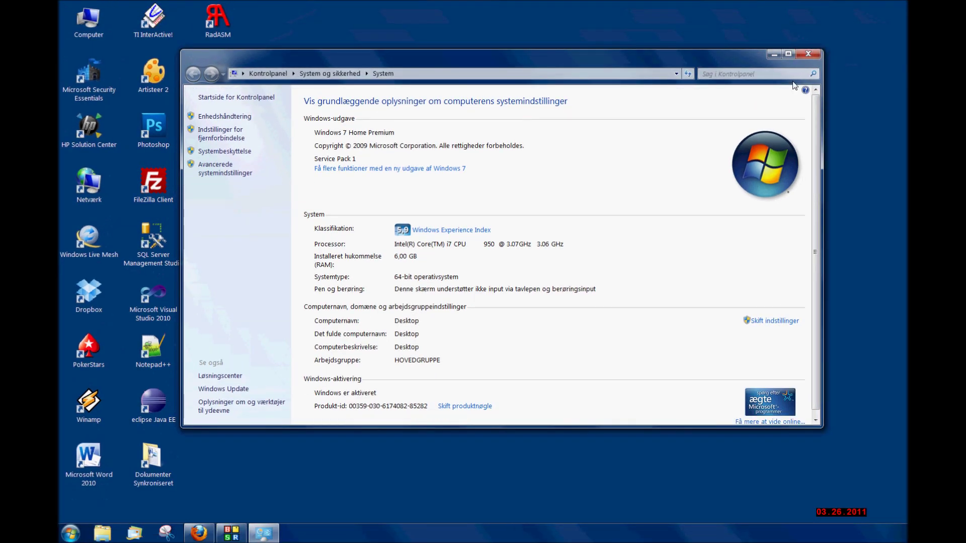
left_click(807, 55)
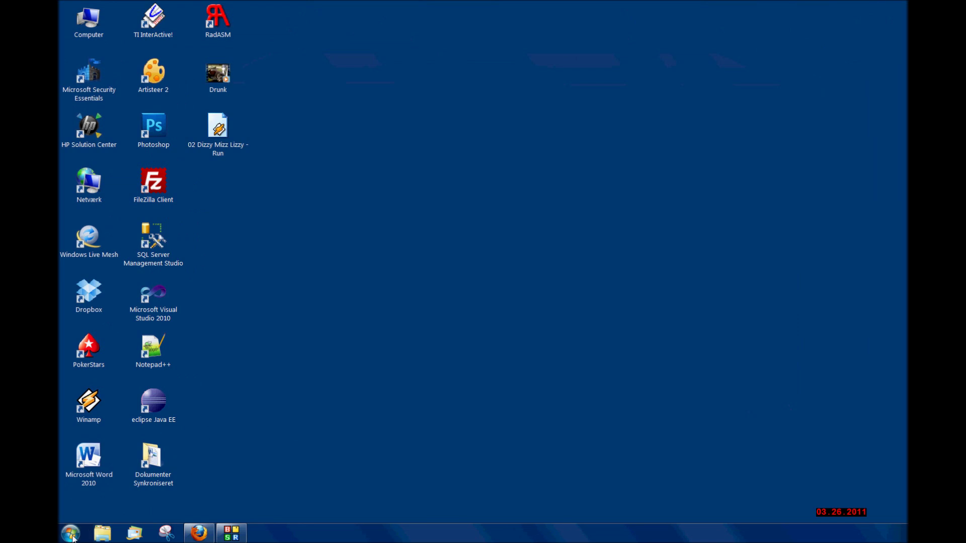
Run the jmf-2_1_1e-windows-i586 installer from the Overførsler (Downloads) folder.
left_click(71, 534)
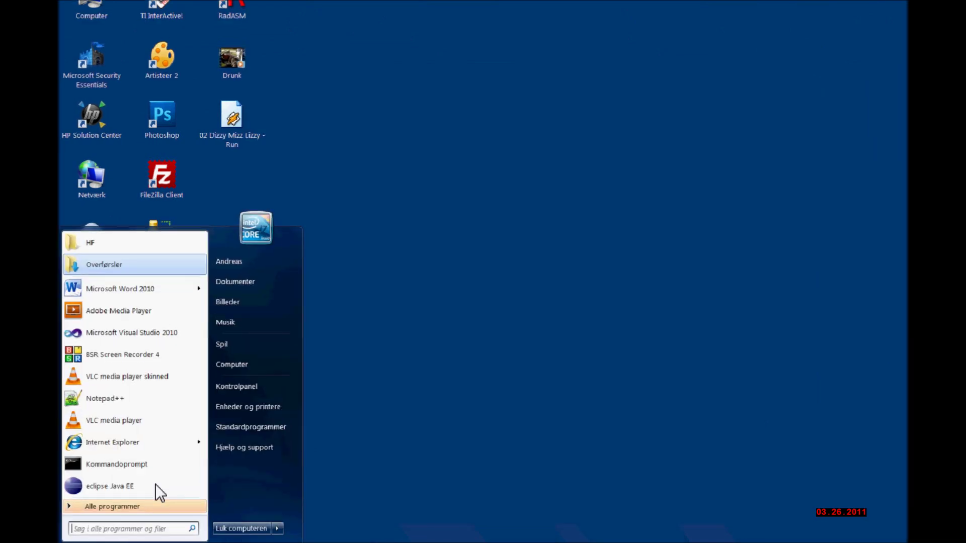
left_click(100, 263)
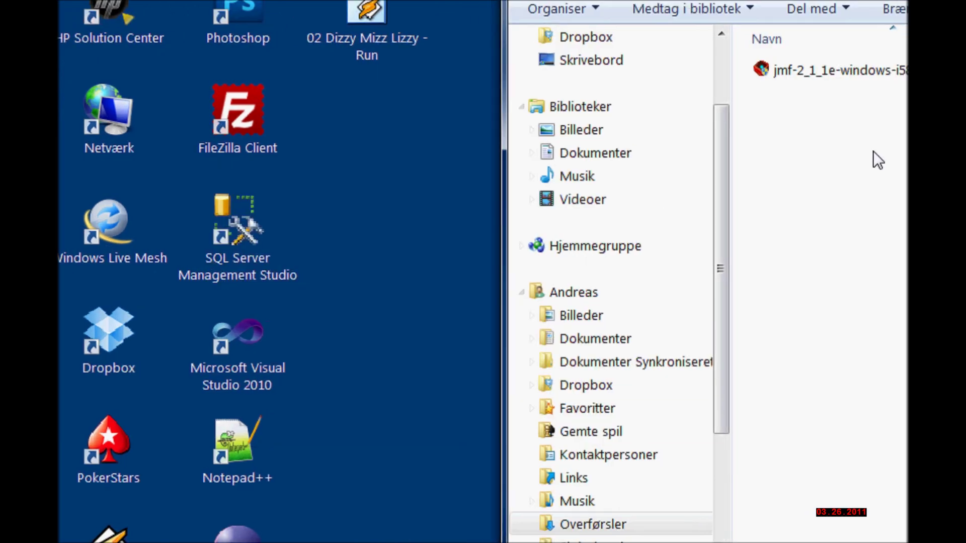
double_click(773, 75)
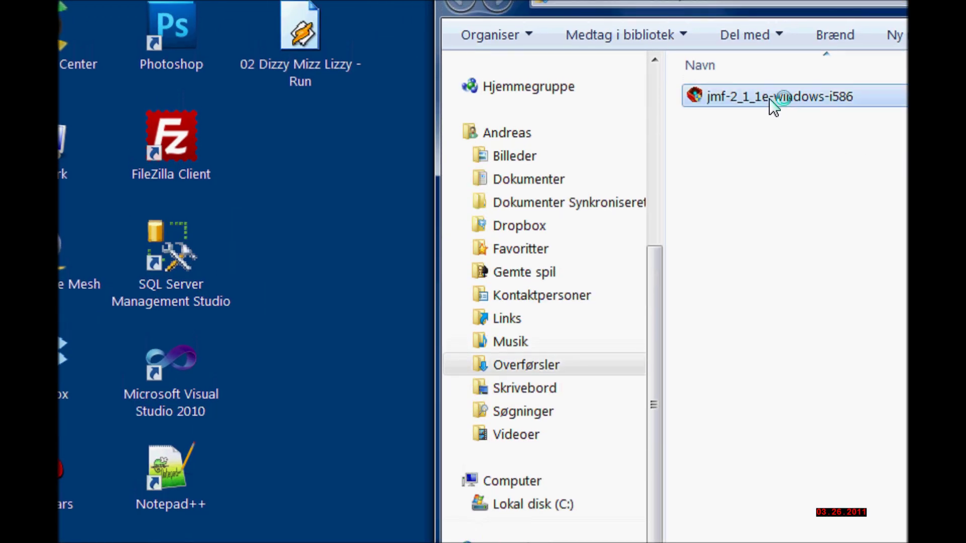
key("alt")
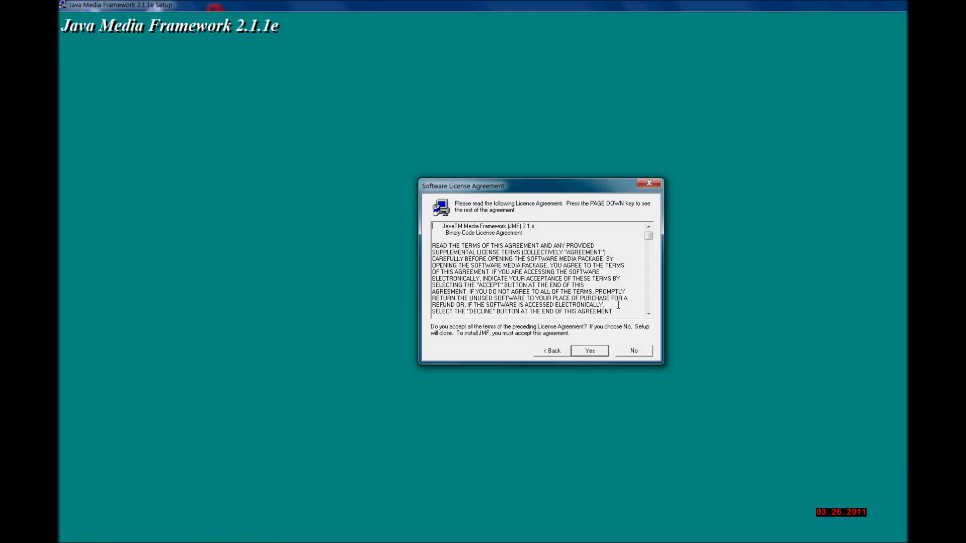
Install JMF 2.1.1e with the default folder and options, then launch JMStudio from the desktop.
left_click(593, 354)
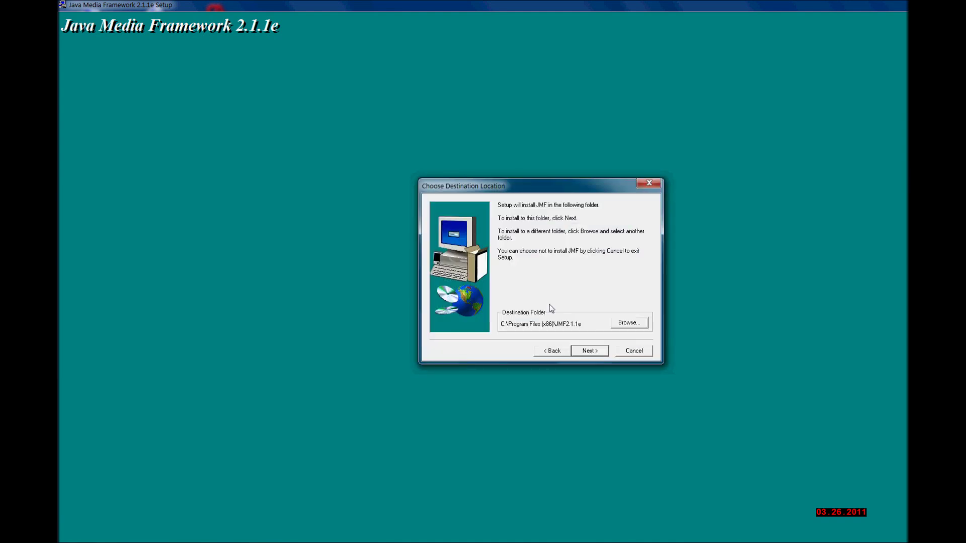
left_click(593, 352)
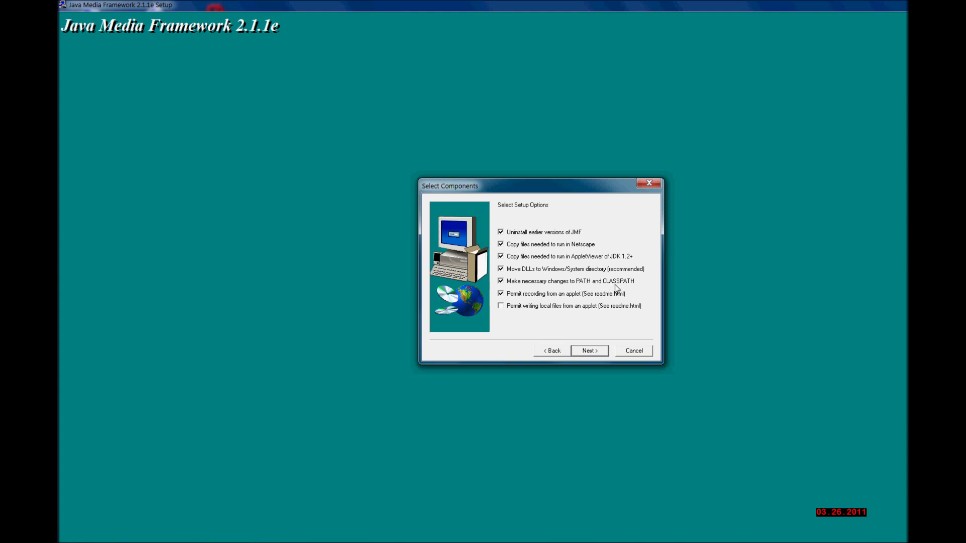
left_click(591, 351)
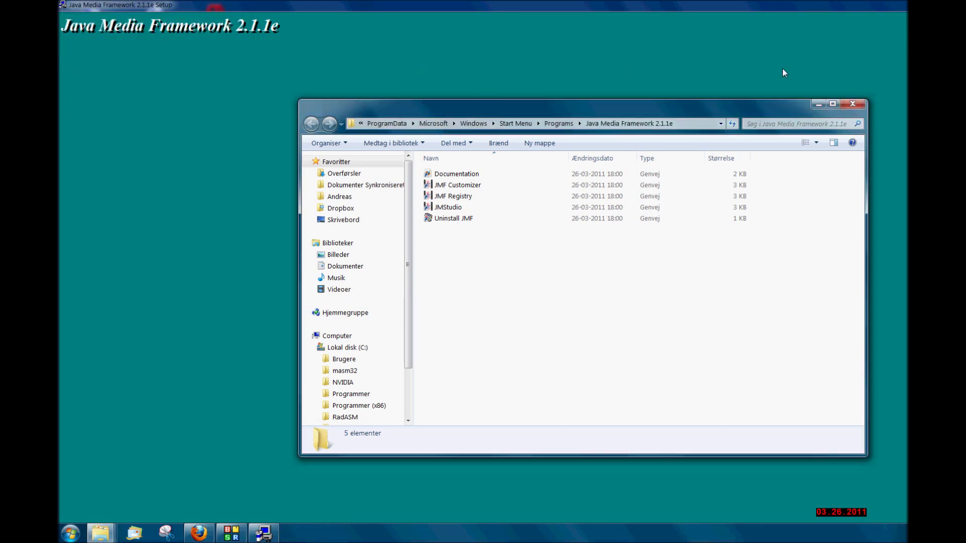
left_click(854, 105)
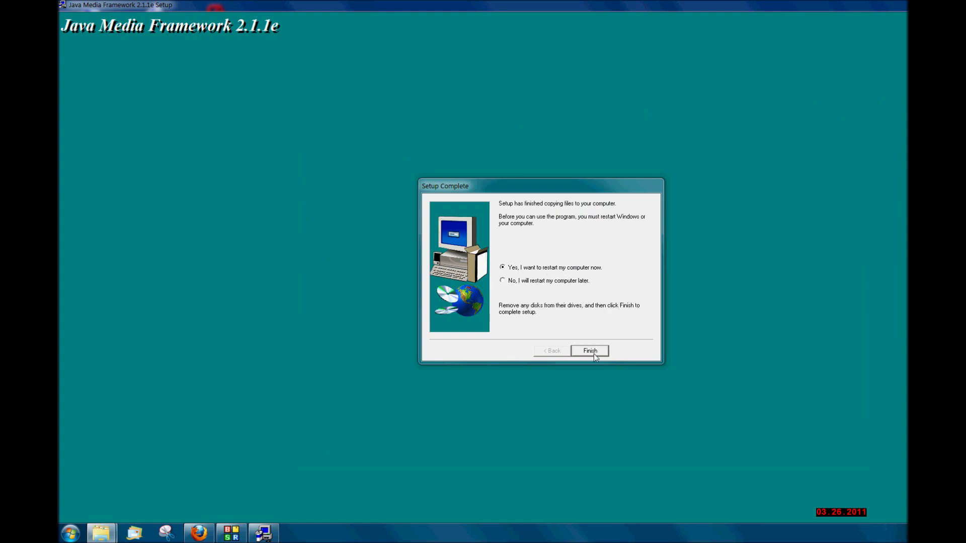
left_click(590, 351)
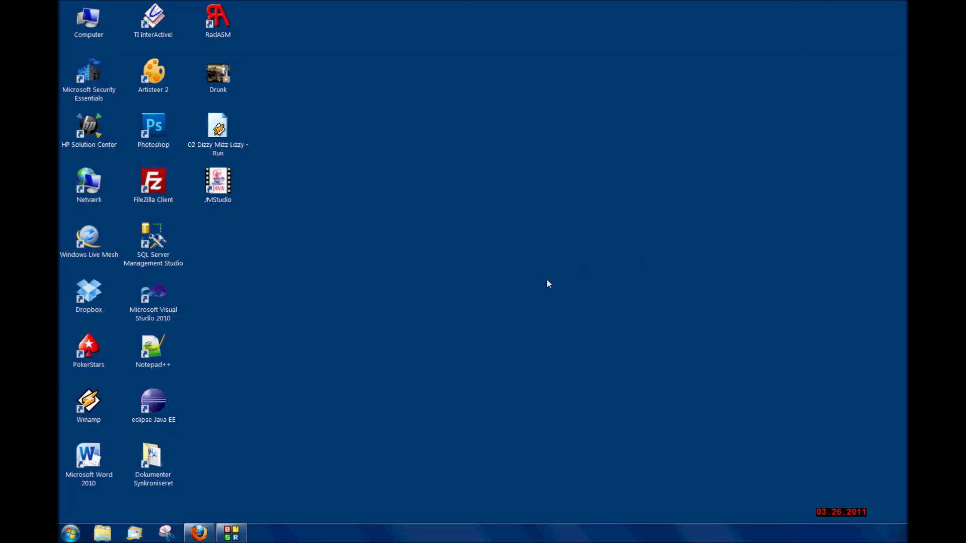
double_click(218, 187)
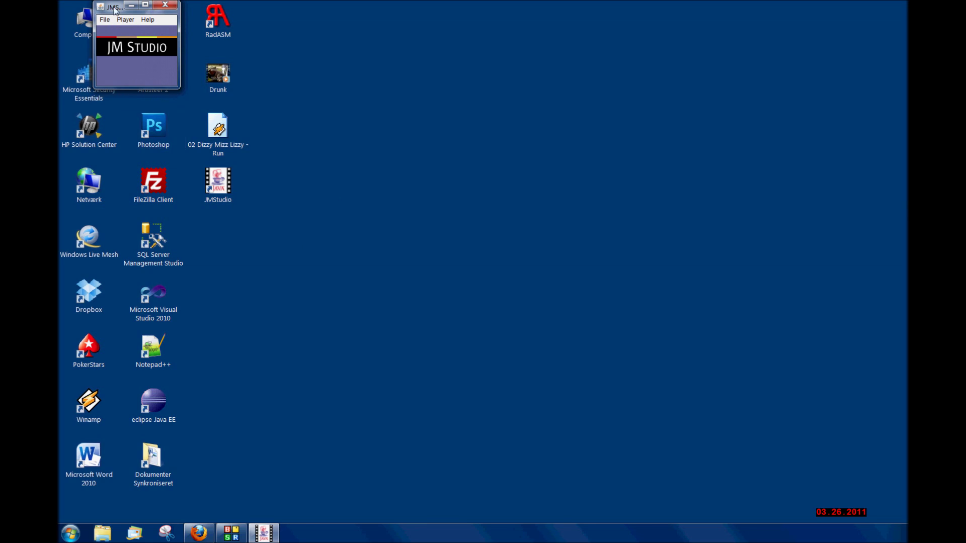
Close the JM Studio window and delete the JMStudio desktop shortcut.
left_click_drag(111, 8, 336, 164)
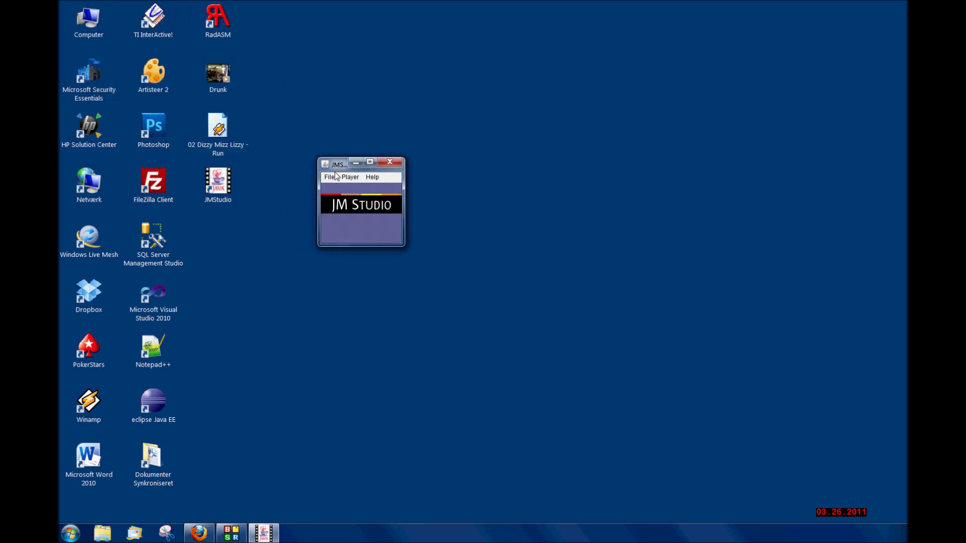
left_click(390, 161)
left_click_drag(293, 174, 219, 231)
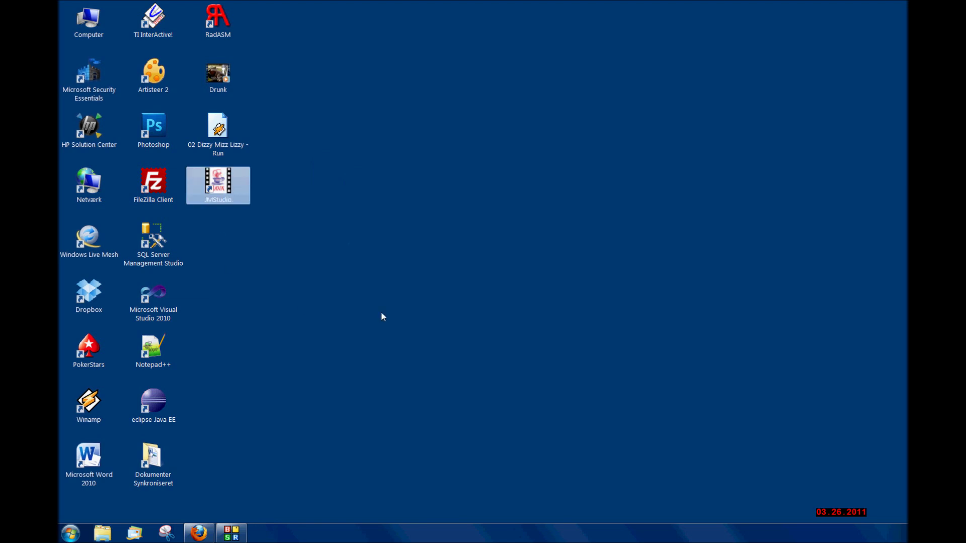
key("Delete")
key("Return")
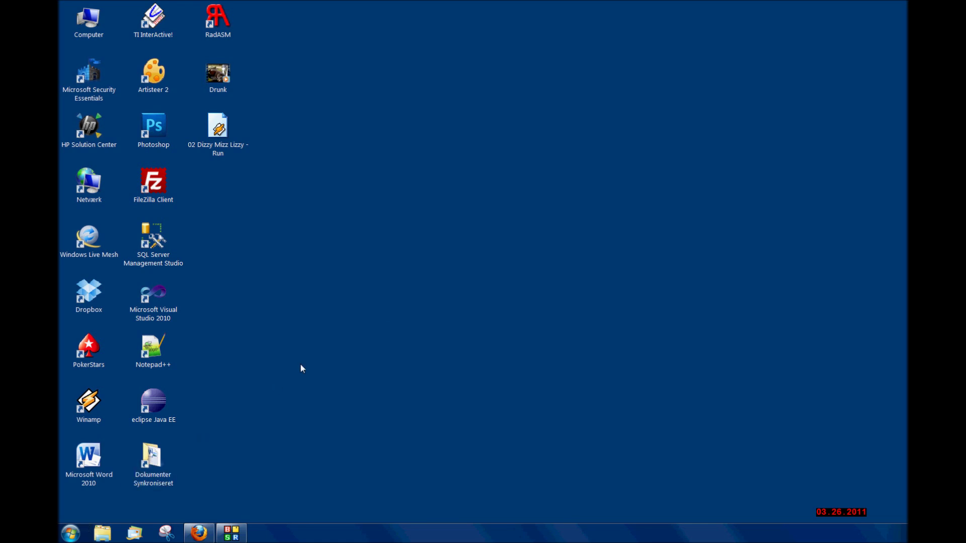
left_click(71, 533)
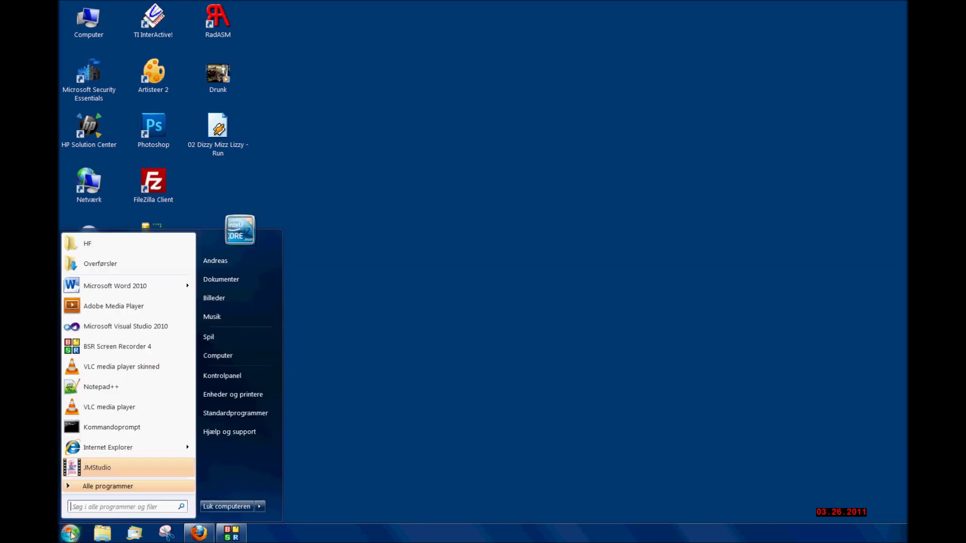
left_click(104, 432)
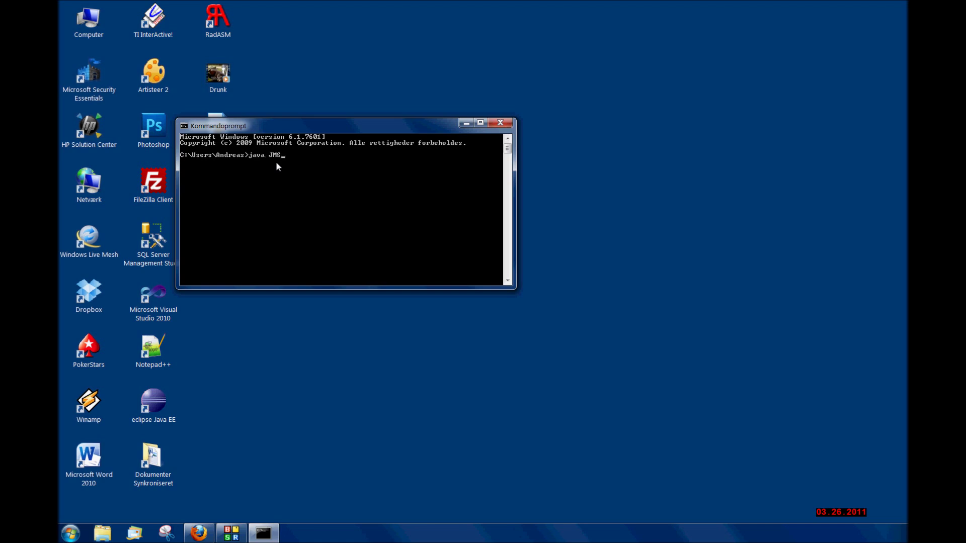
type("java JMStudio")
key("Return")
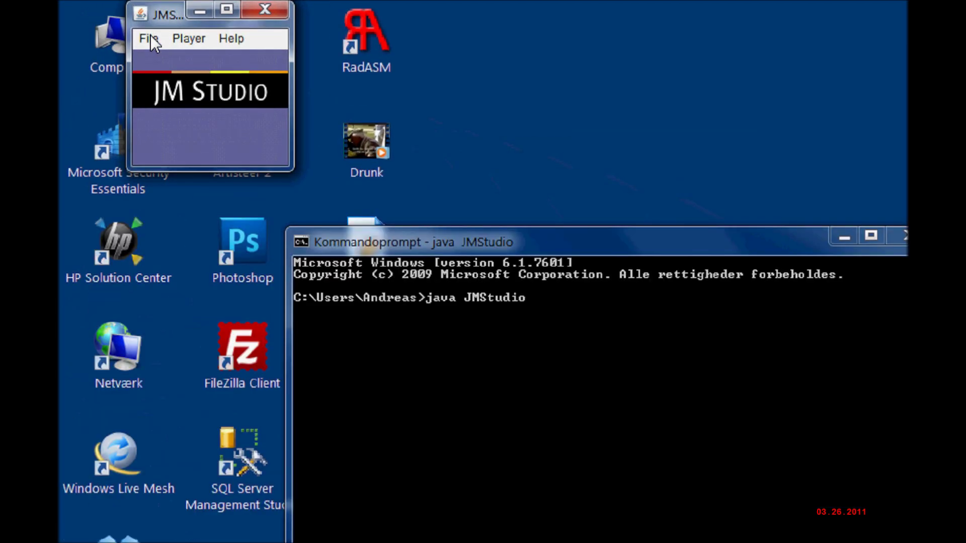
left_click(152, 40)
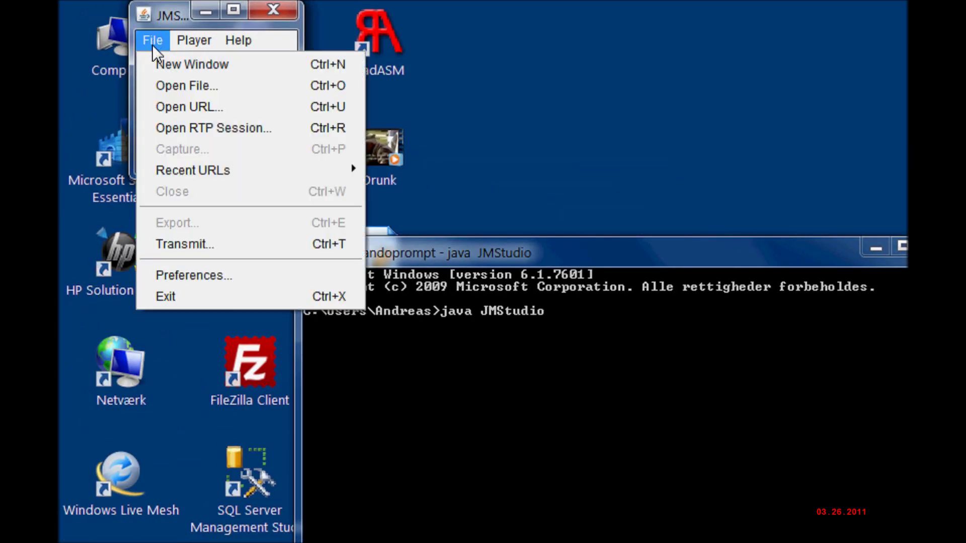
left_click(185, 86)
left_click(125, 209)
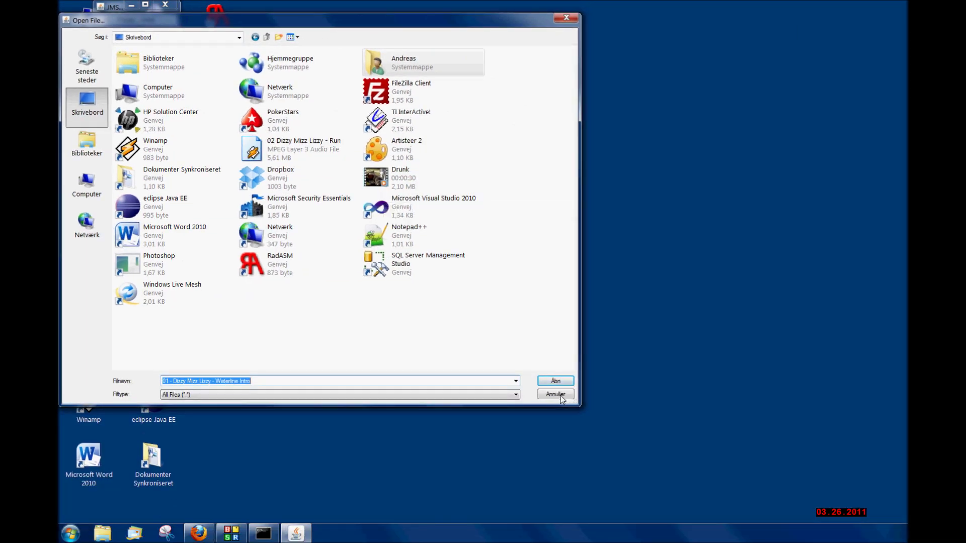
left_click(560, 396)
left_click(170, 7)
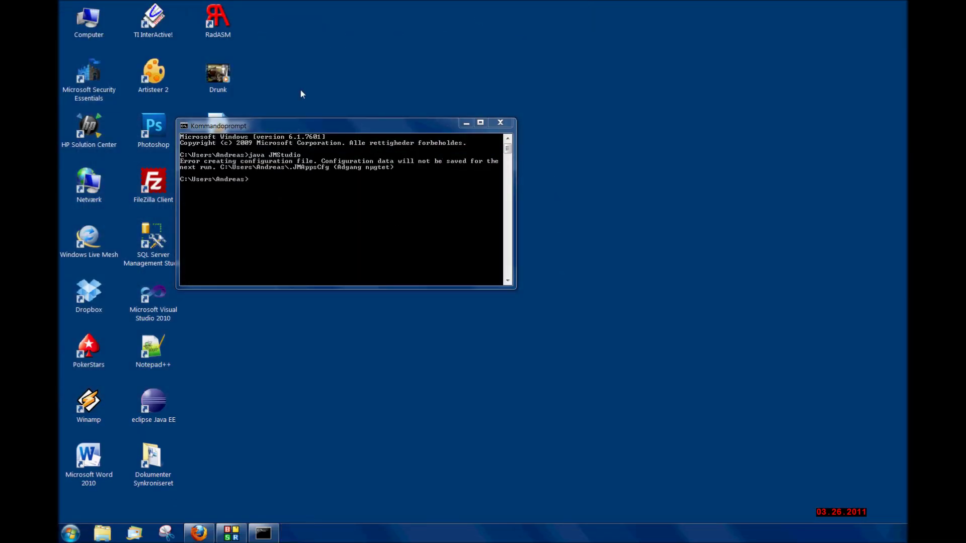
left_click(502, 122)
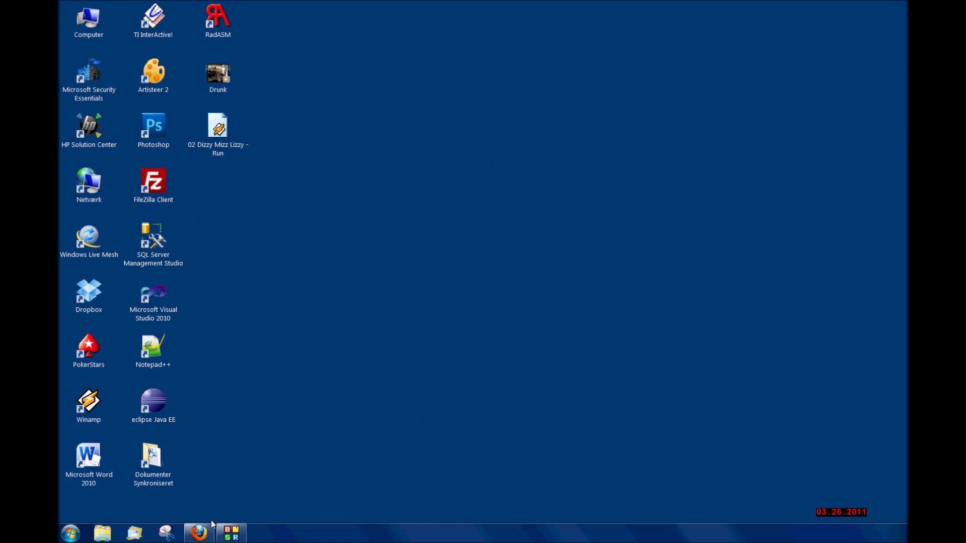
Follow the download section link and open the fobs4jmf binaries > Fobs4JMF-0.4.2 folder on SourceForge.
left_click(200, 537)
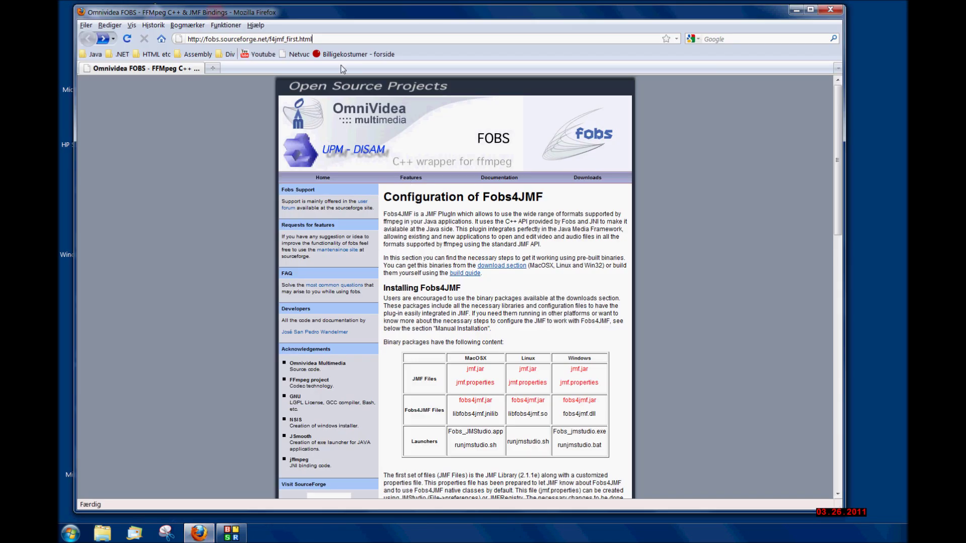
double_click(321, 39)
left_click_drag(294, 39, 145, 39)
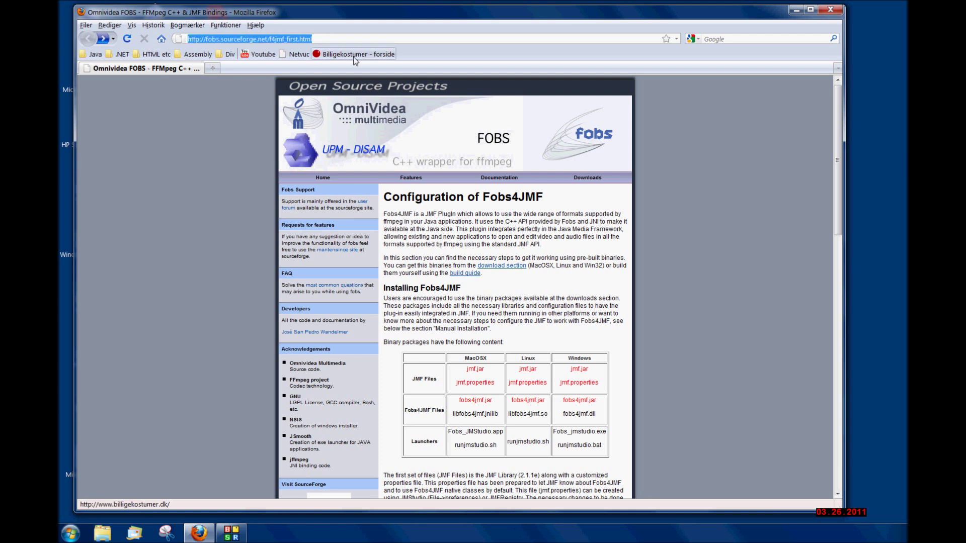
left_click(341, 39)
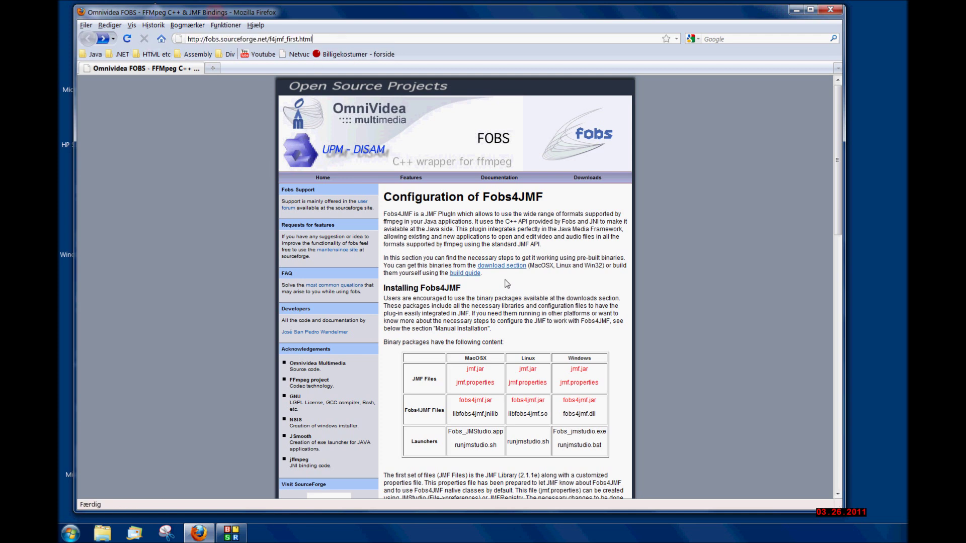
key("alt")
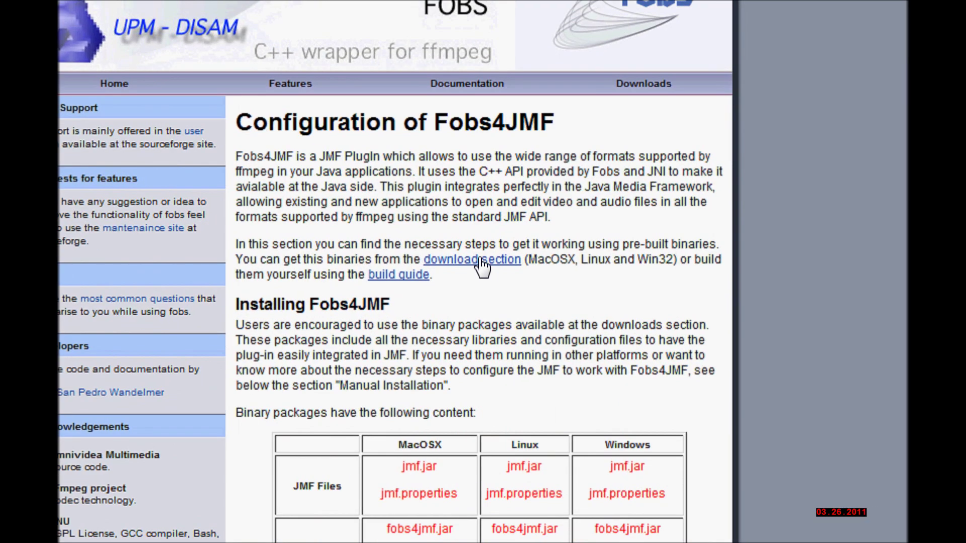
left_click(507, 268)
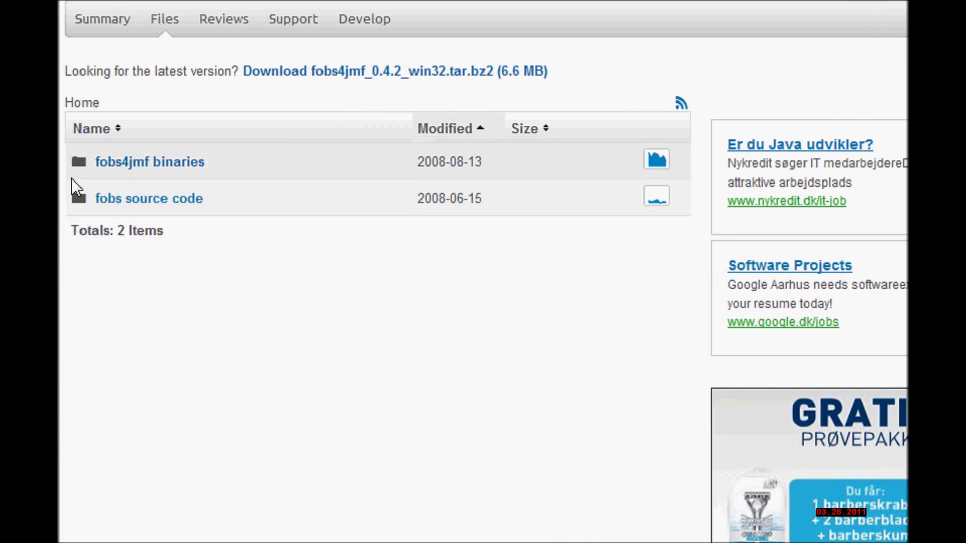
left_click(189, 173)
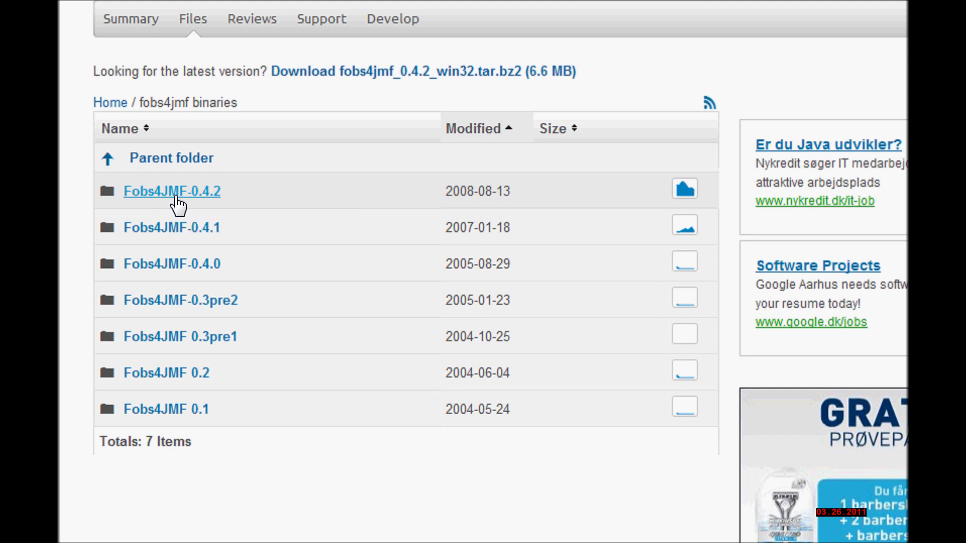
left_click(177, 197)
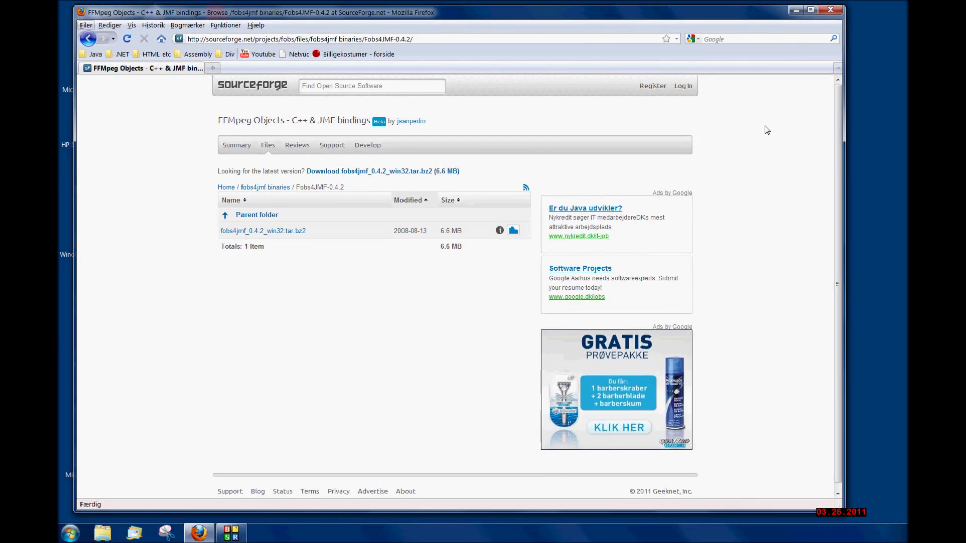
Copy all 12 Fobs4JMF files from Overførsler\fobs4jmf_0.4.2_win32.
left_click(71, 534)
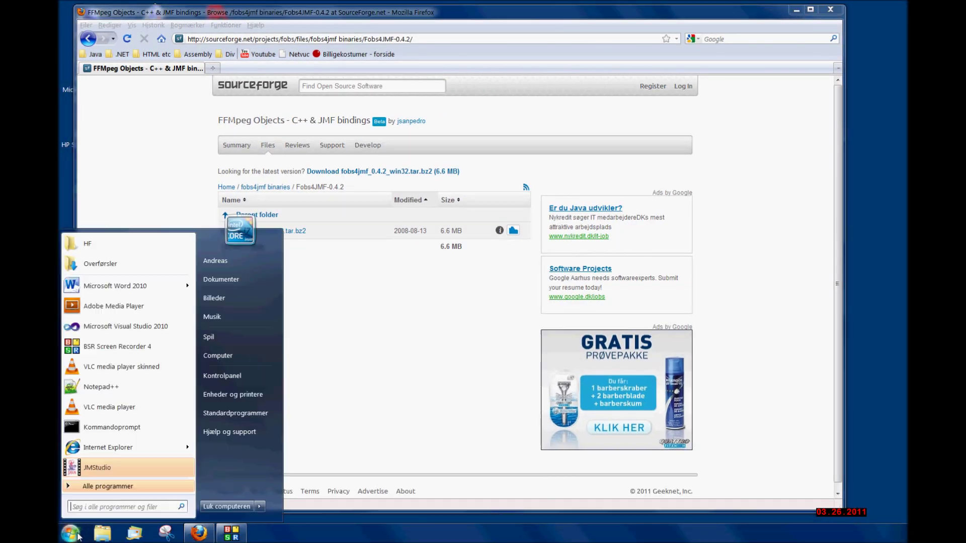
left_click(118, 265)
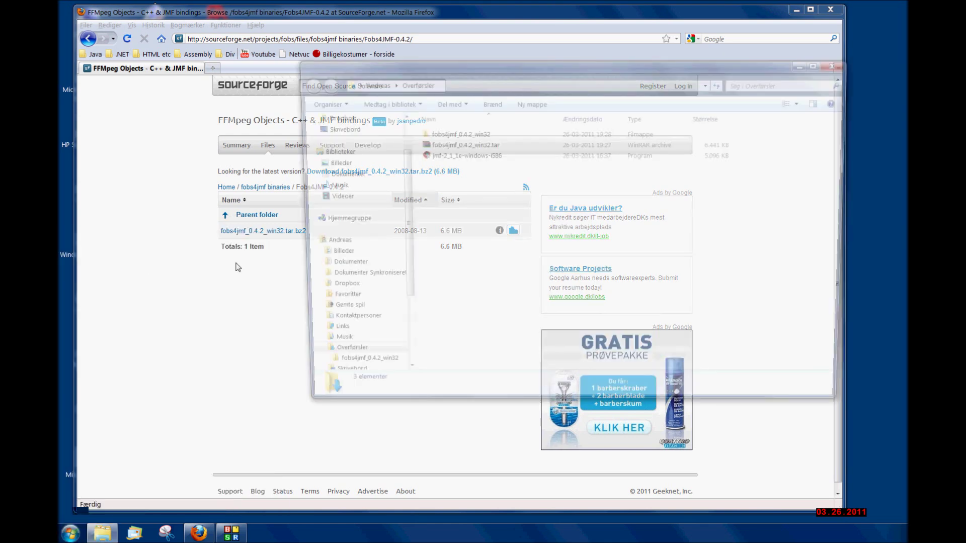
left_click(456, 143)
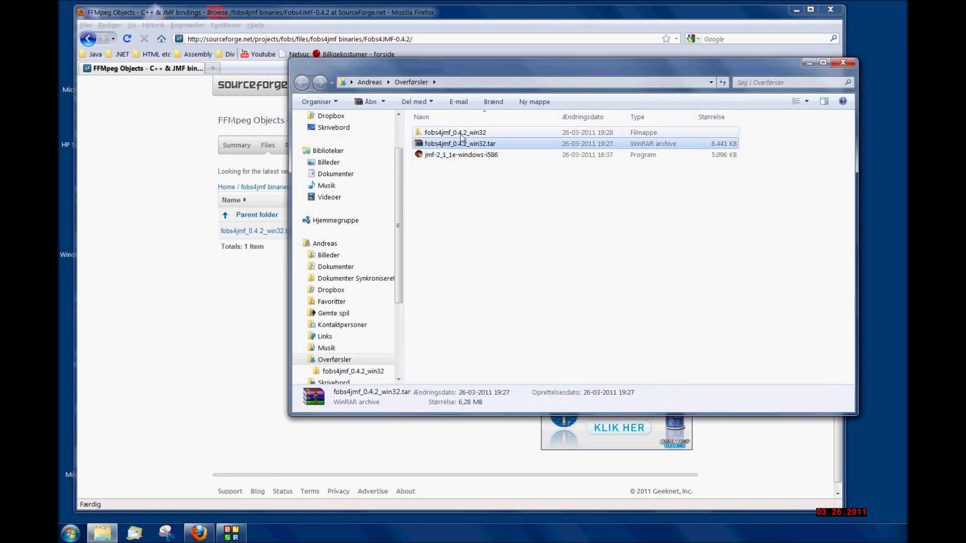
double_click(456, 133)
left_click_drag(554, 312, 415, 125)
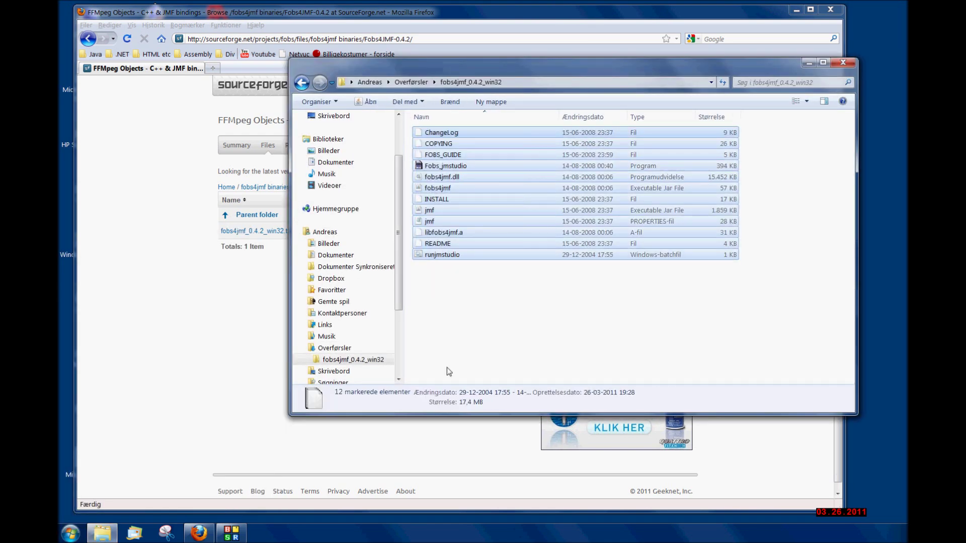
right_click(455, 255)
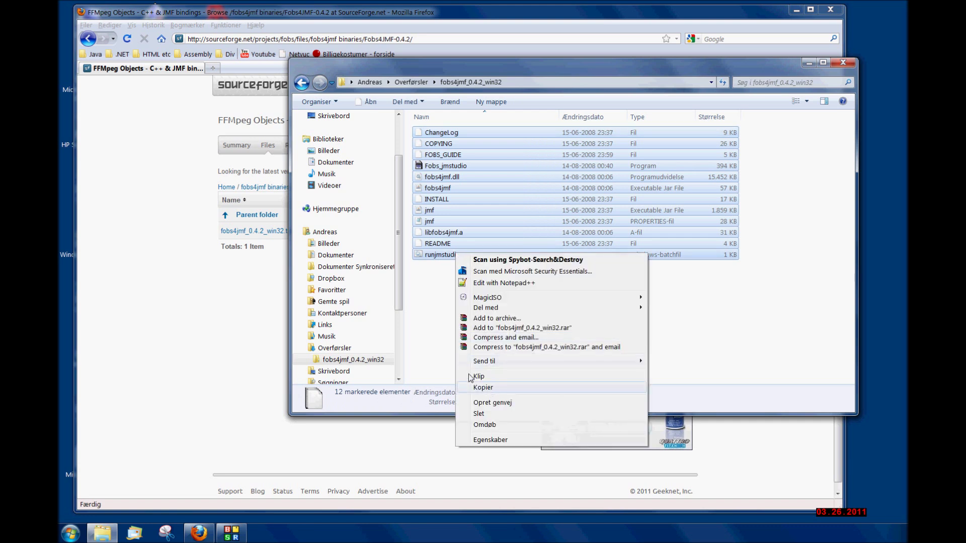
left_click(441, 276)
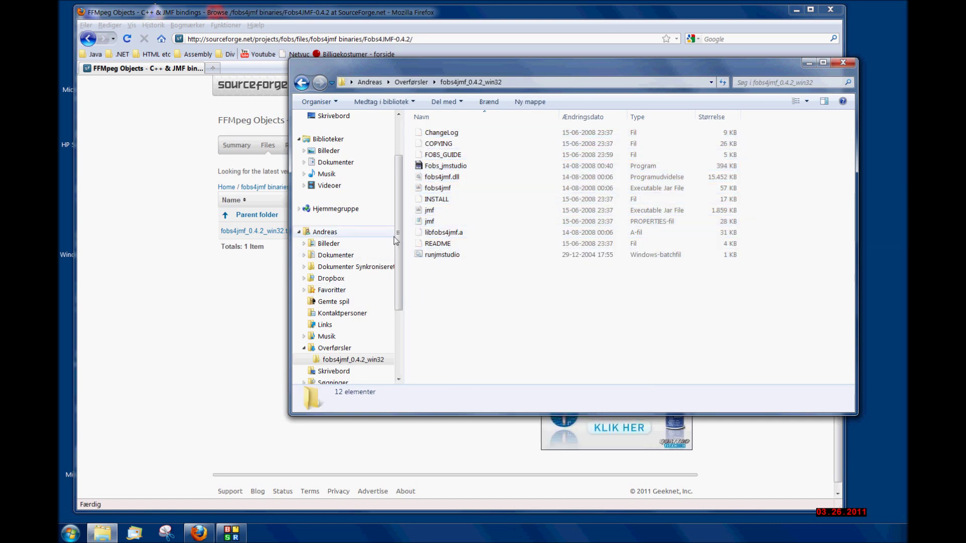
Go to C:\Programmer (x86)\JMF2.1.1e\lib as the destination for the Fobs4JMF files.
left_click_drag(398, 241, 398, 304)
left_click(333, 324)
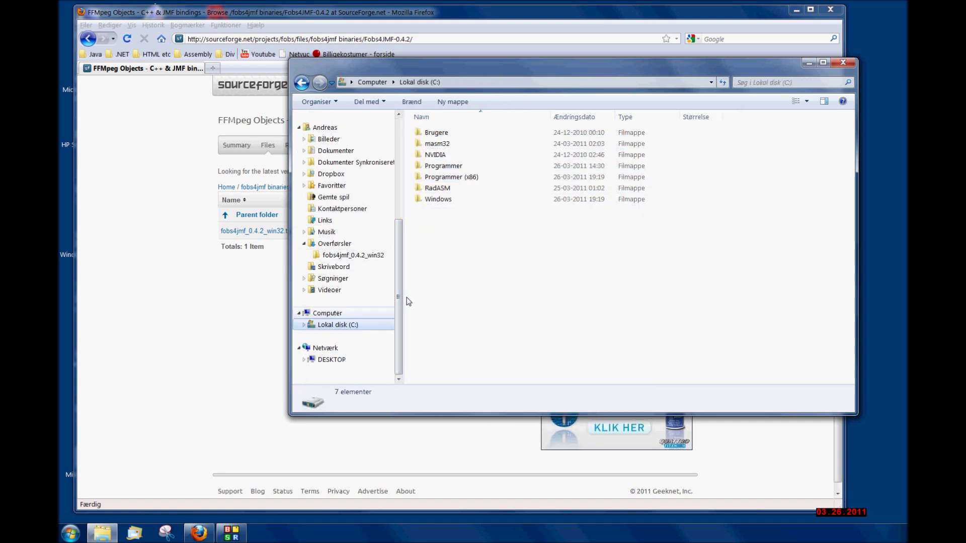
left_click(454, 178)
double_click(454, 179)
left_click(439, 261)
scroll(449, 295, "down", 2)
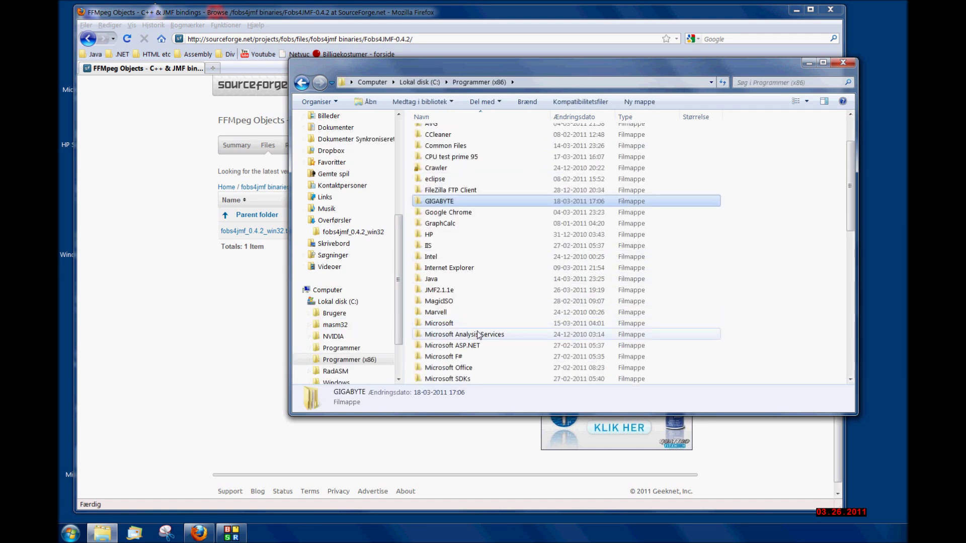
double_click(448, 292)
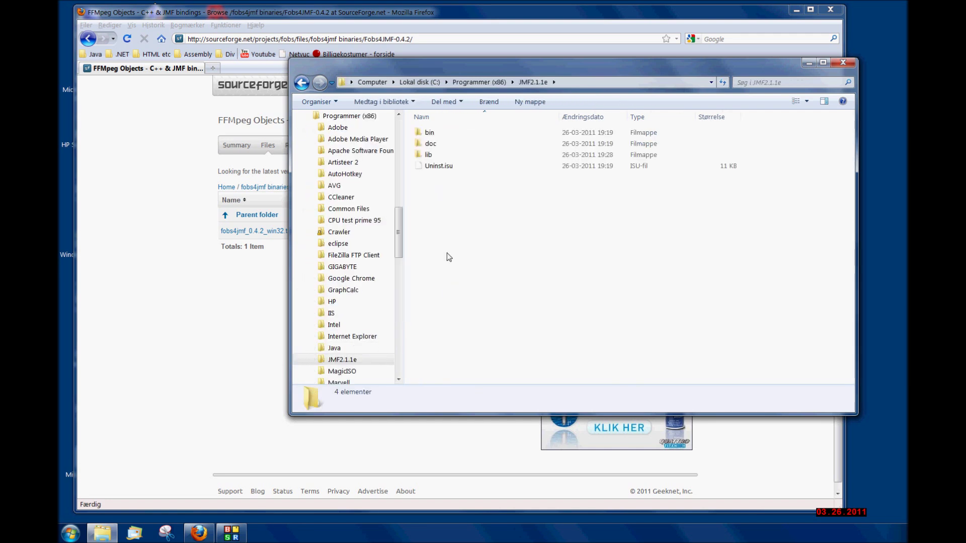
double_click(428, 154)
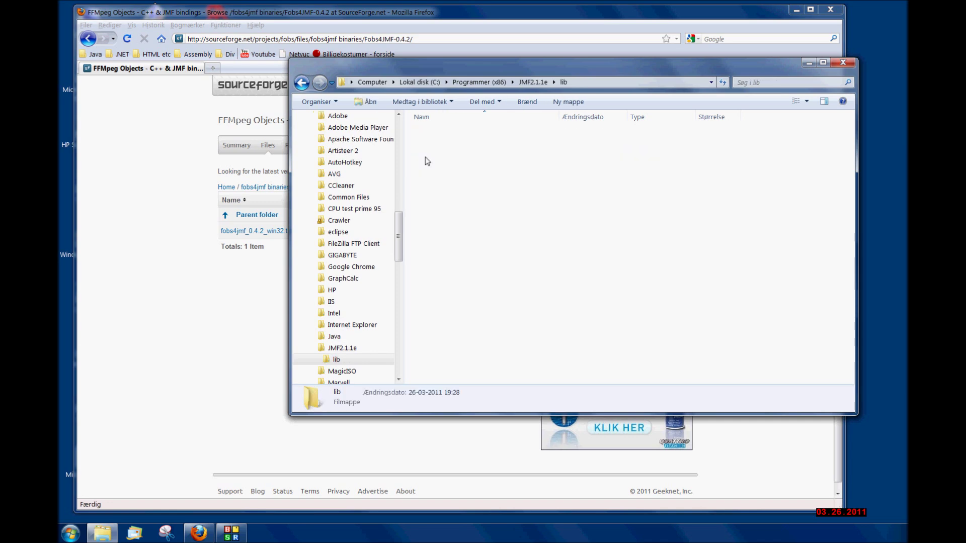
Confirm the lib folder now holds all 18 files, including the Fobs4JMF ones.
left_click_drag(475, 371, 422, 133)
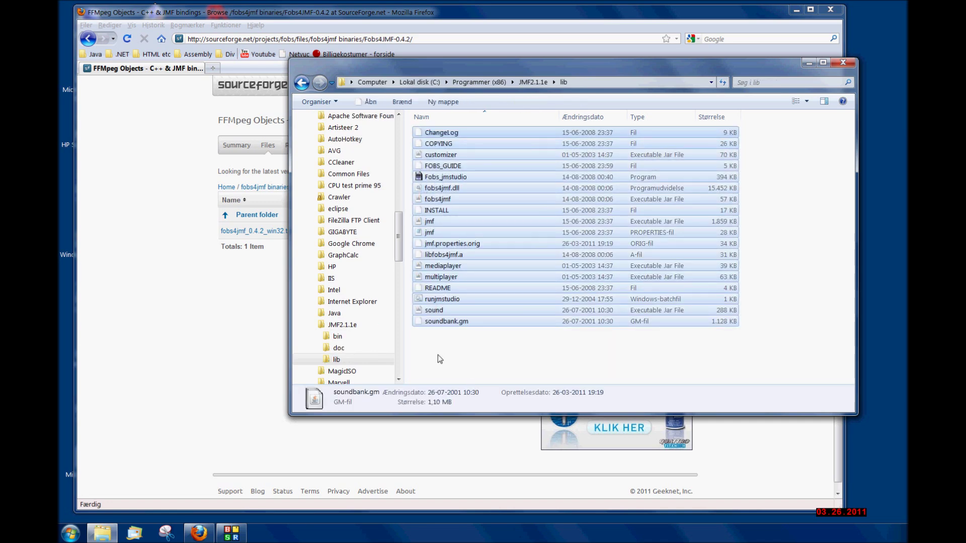
key("BackSpace")
double_click(429, 155)
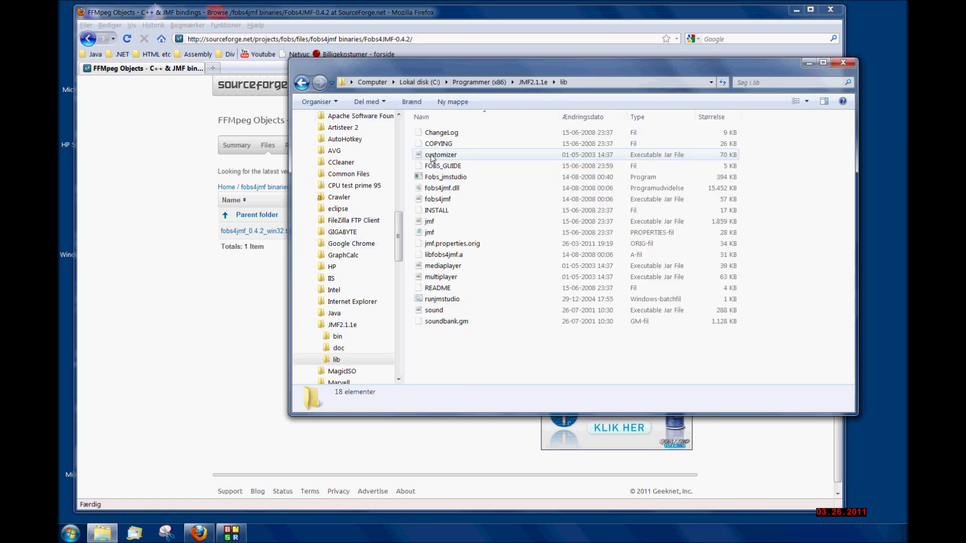
left_click_drag(478, 366, 428, 134)
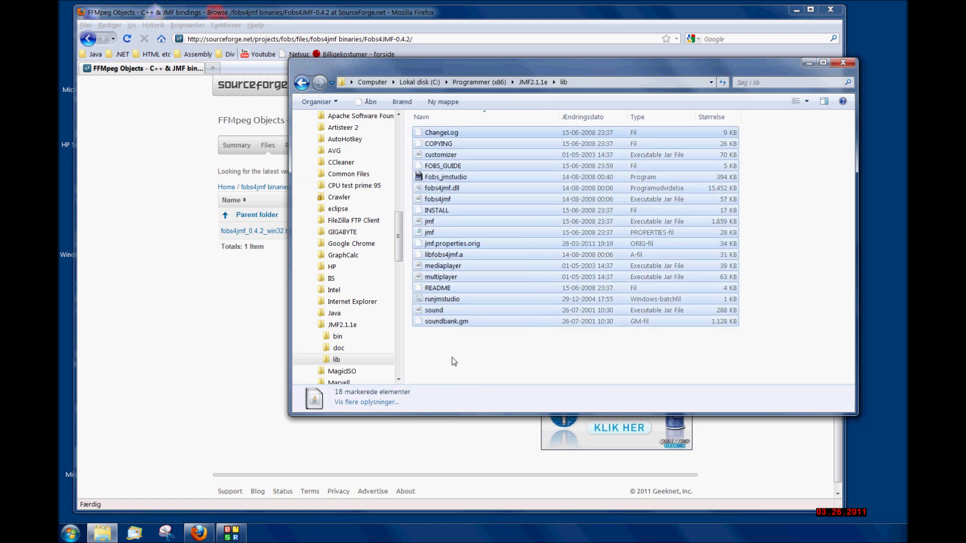
left_click_drag(473, 352, 425, 132)
left_click(470, 347)
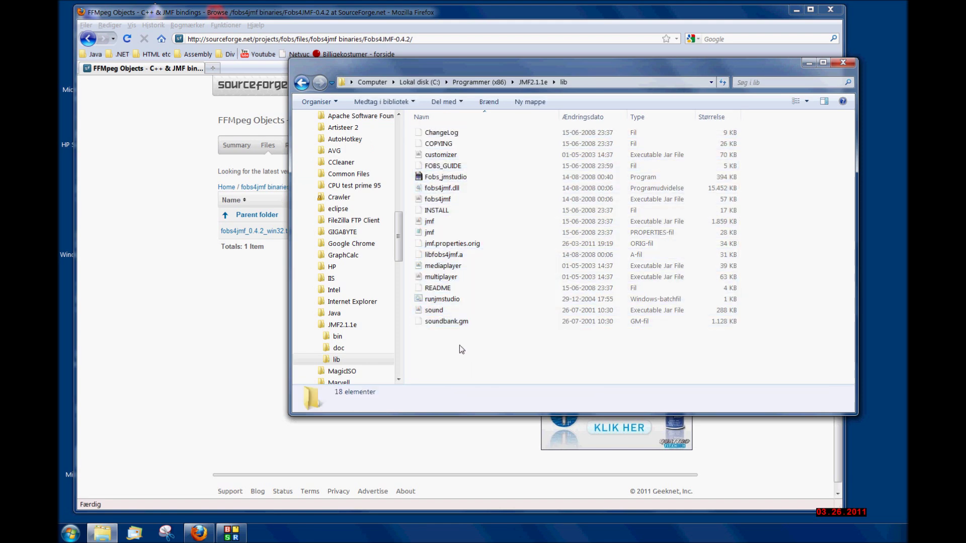
Check the fobs4jmf file's properties and location, then close Explorer and minimize Firefox.
right_click(439, 200)
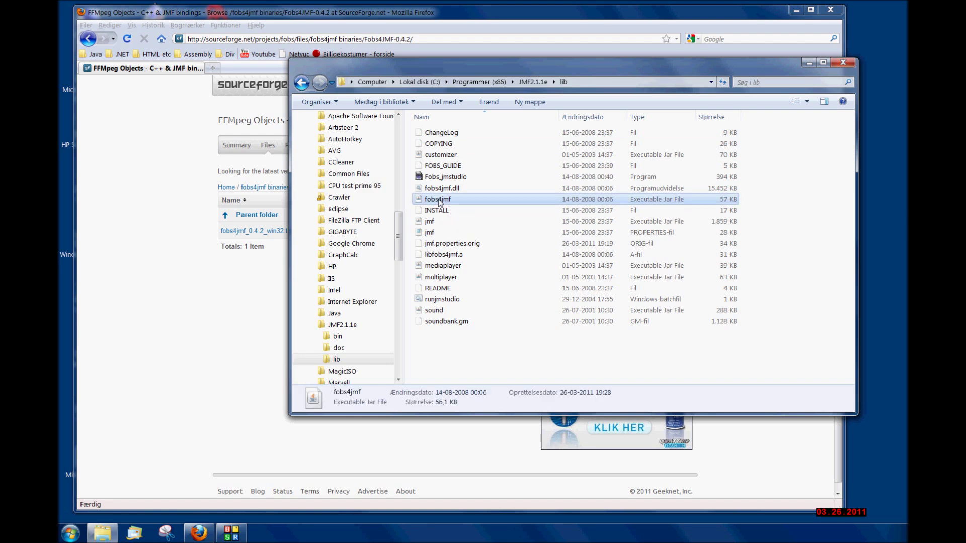
left_click(473, 399)
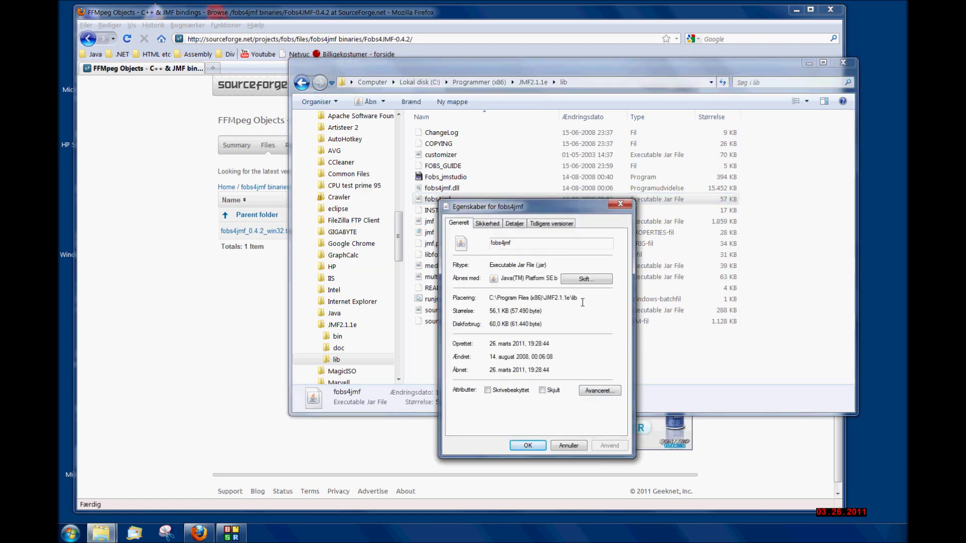
left_click_drag(582, 302, 466, 307)
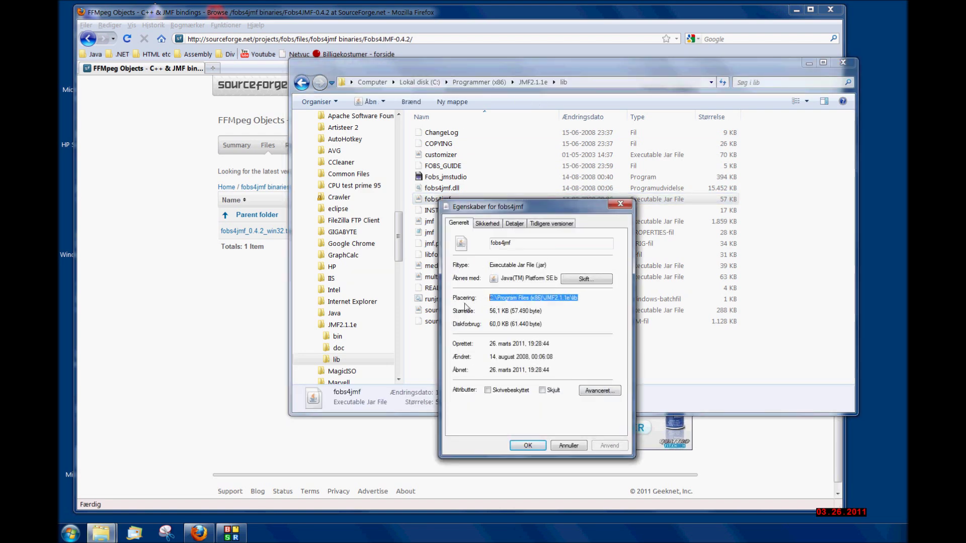
left_click(528, 446)
left_click(842, 62)
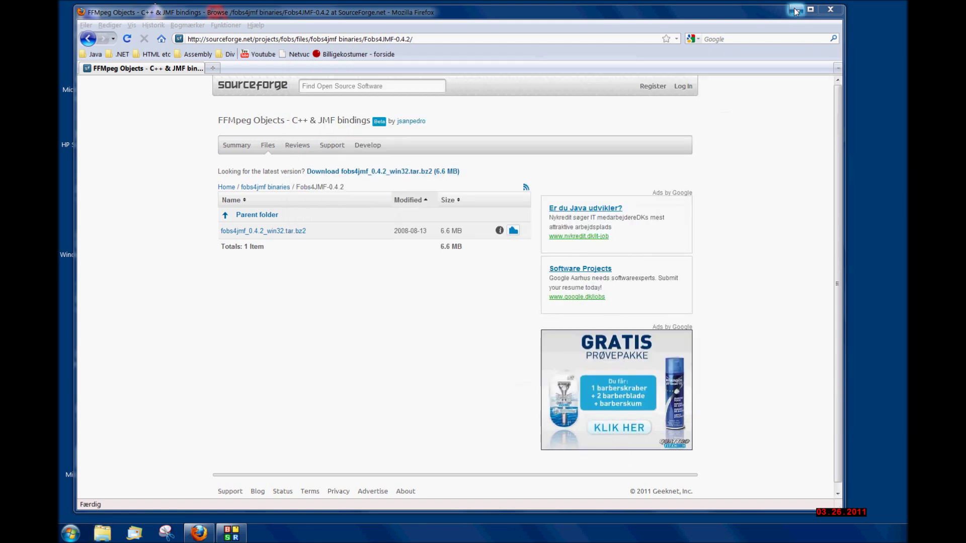
left_click(796, 10)
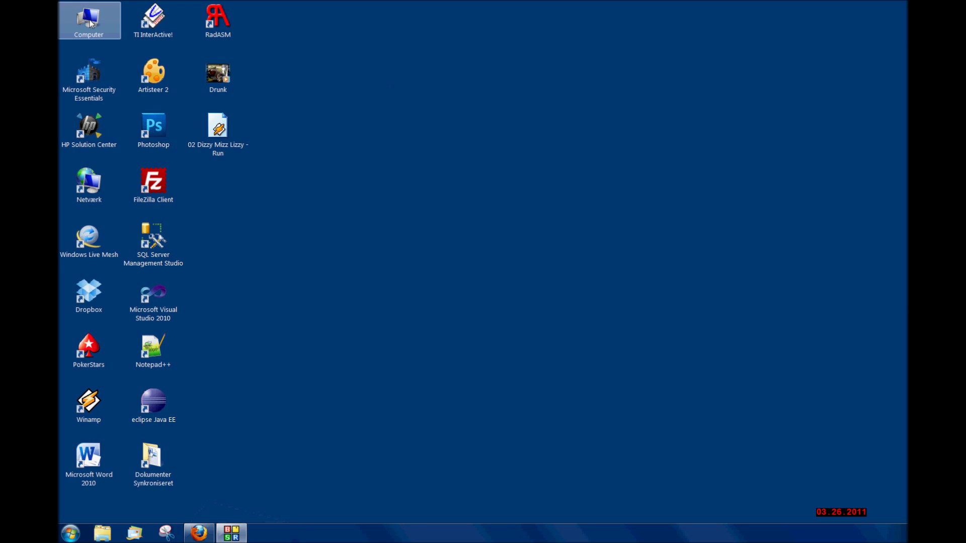
Open the CLASSPATH user variable for editing from Computer's advanced system settings.
right_click(91, 23)
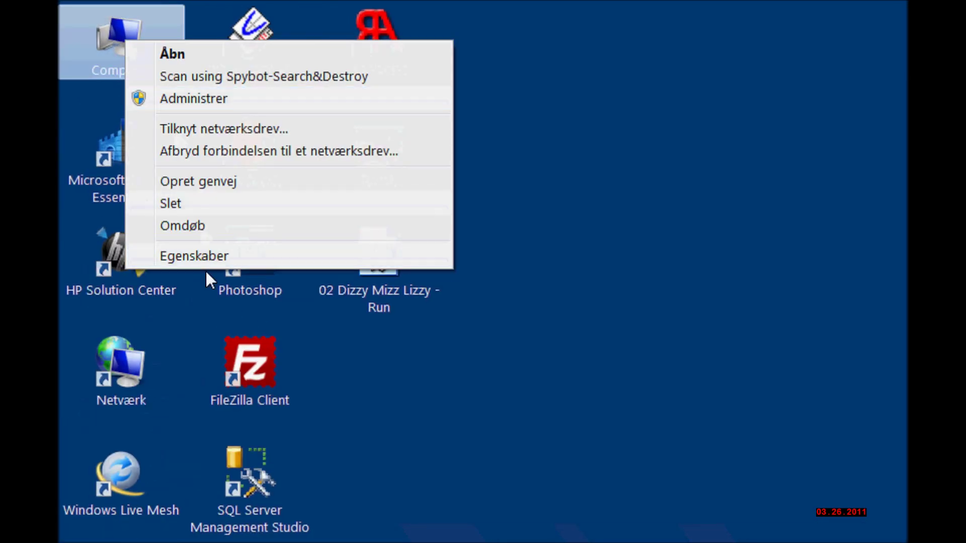
left_click(216, 255)
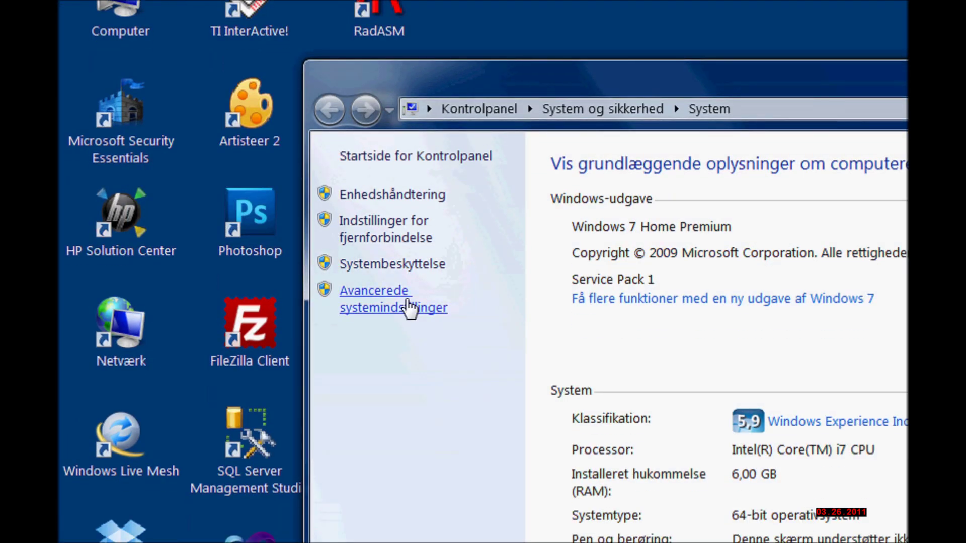
left_click(409, 307)
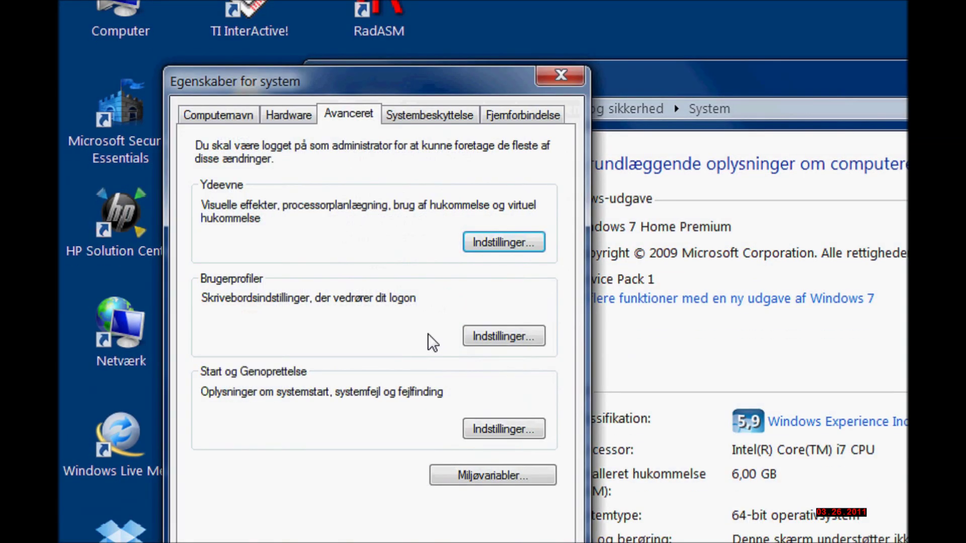
left_click(492, 468)
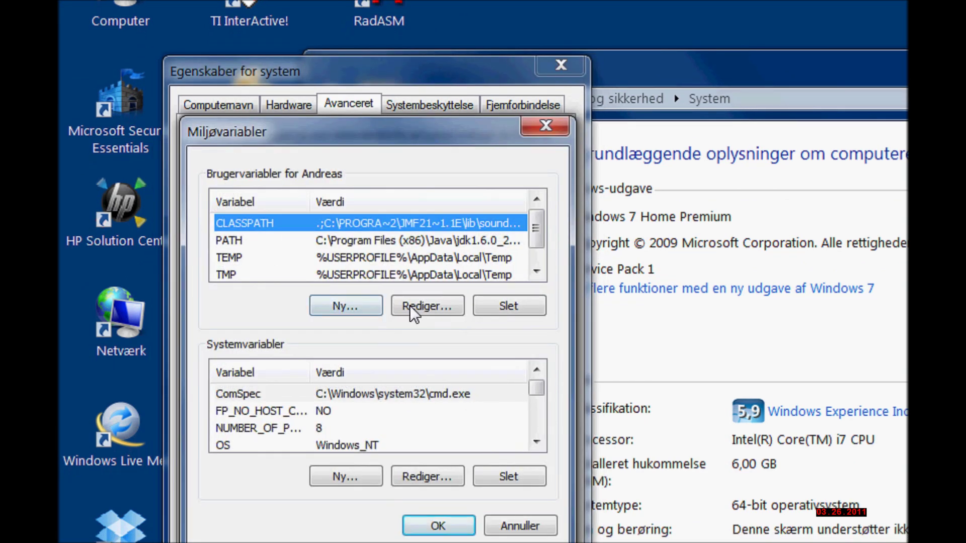
left_click(433, 307)
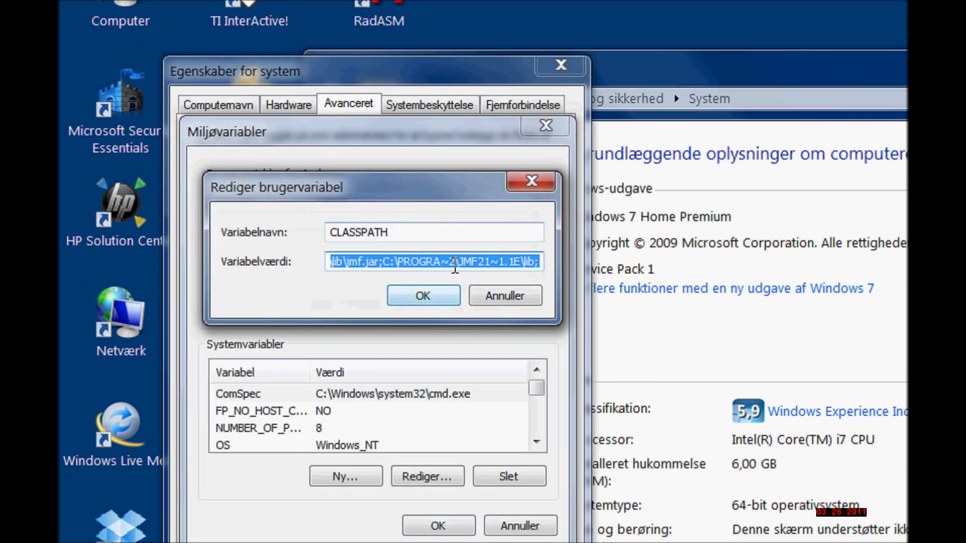
Append C:\Program Files (x86)\JMF2.1.1e\lib\fobs4jmf.jar; to CLASSPATH, confirm all dialogs and close System.
left_click_drag(455, 262, 649, 266)
key("End")
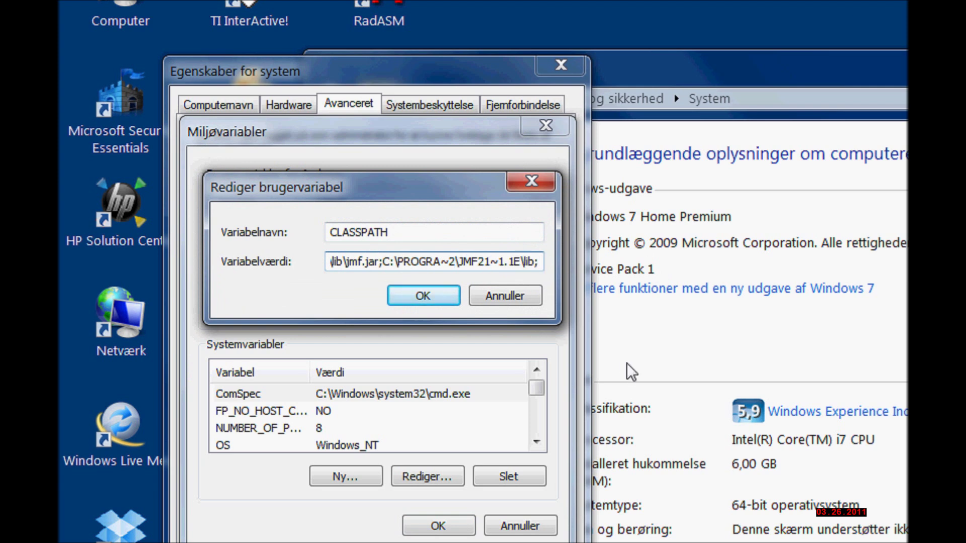
key("ctrl+v")
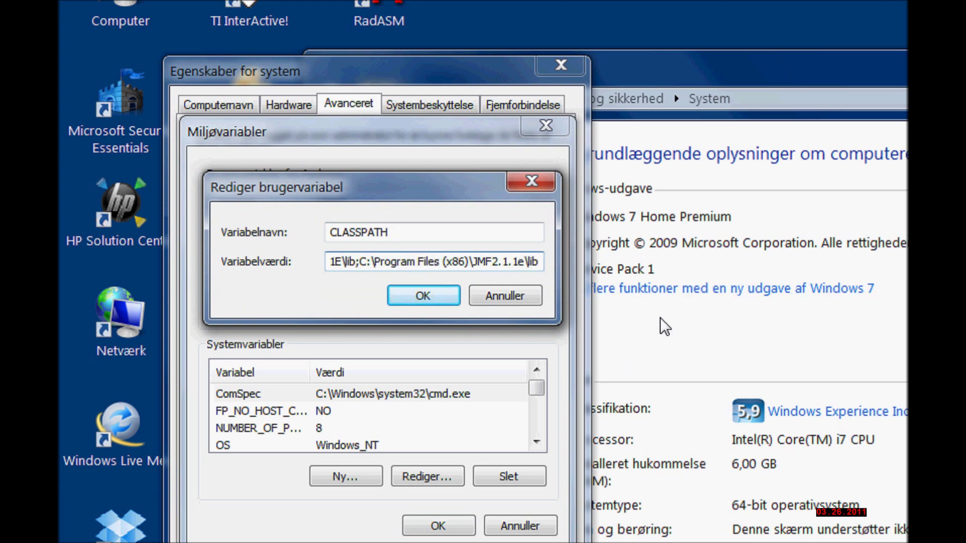
type("\\f")
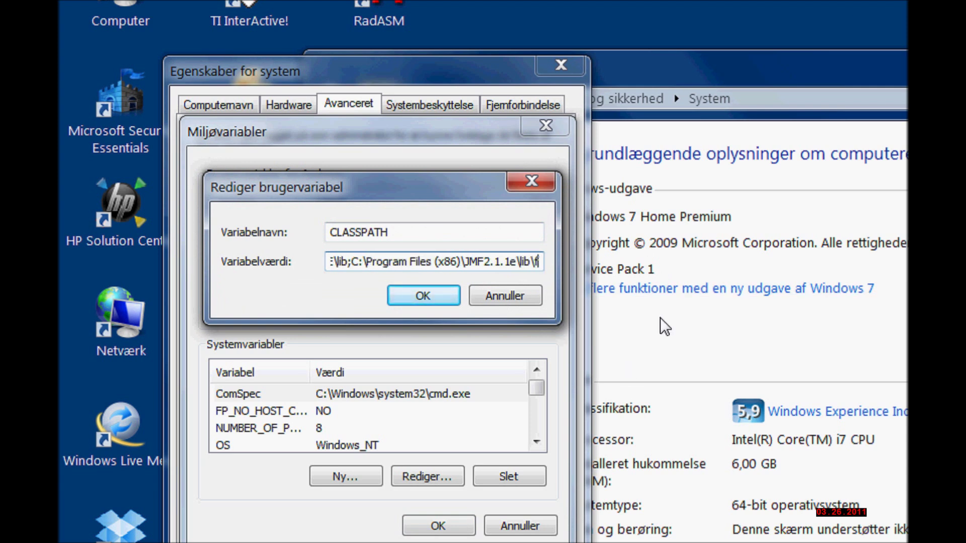
type("obs4")
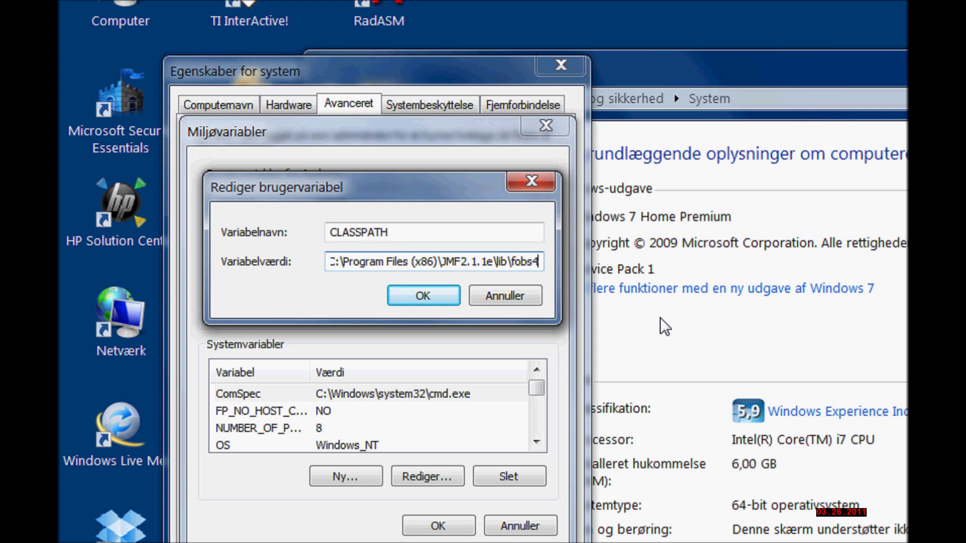
type("jmf.j")
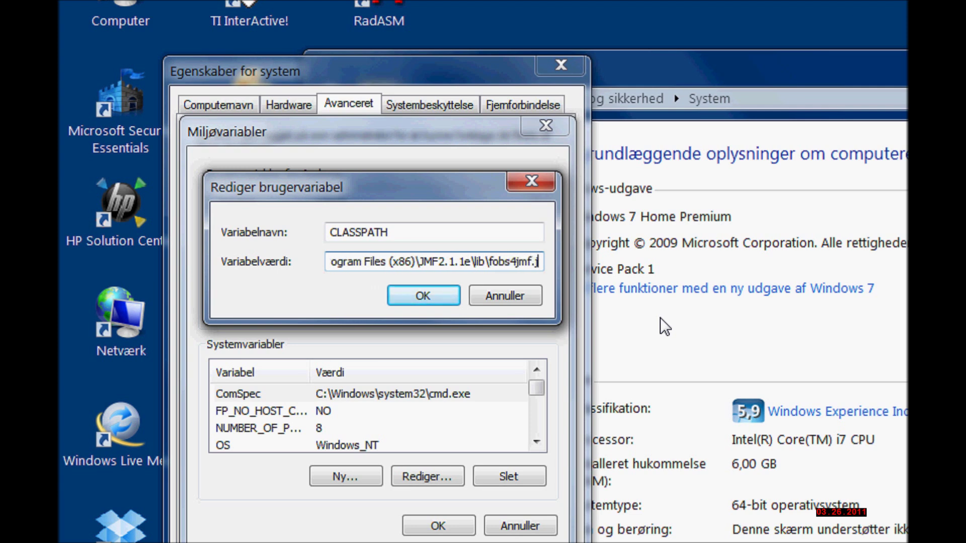
type("ar;")
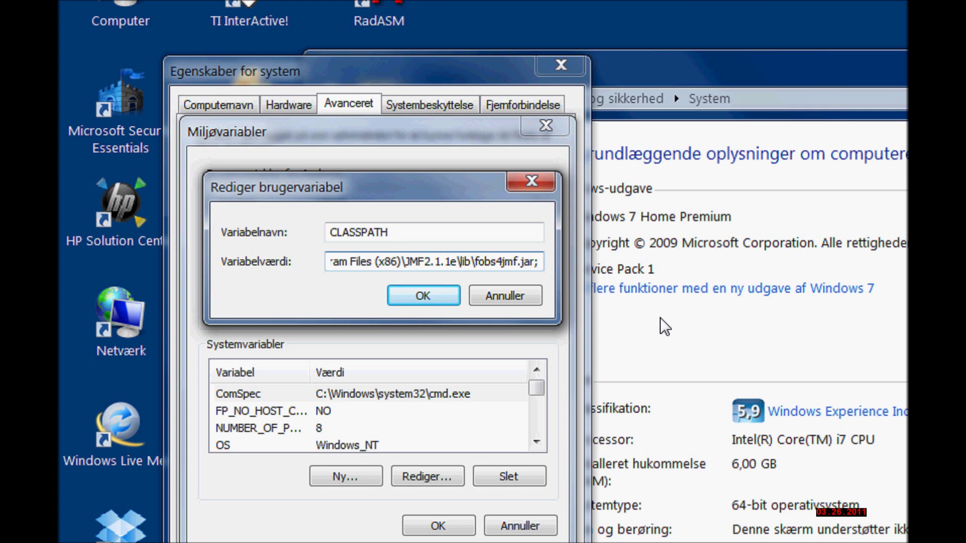
left_click(428, 295)
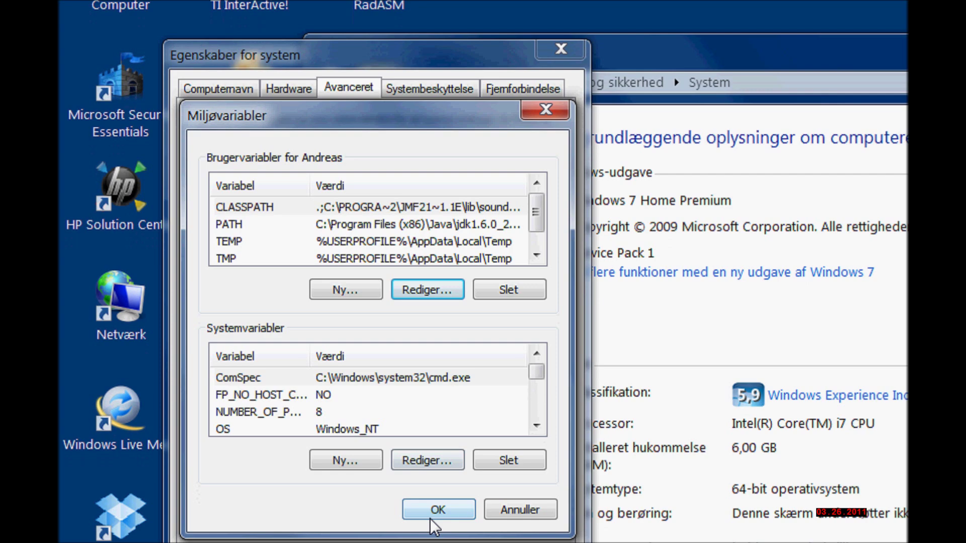
left_click(438, 525)
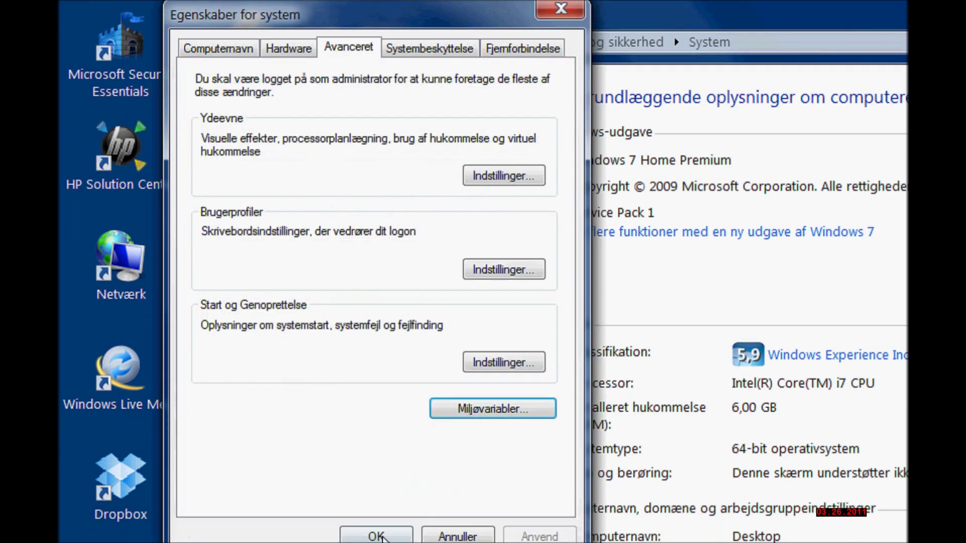
left_click(379, 521)
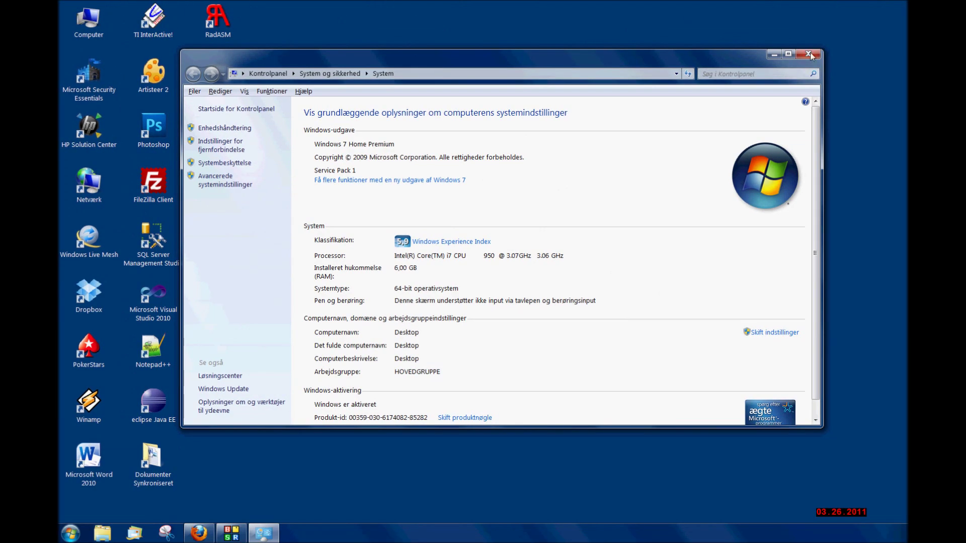
left_click(503, 292)
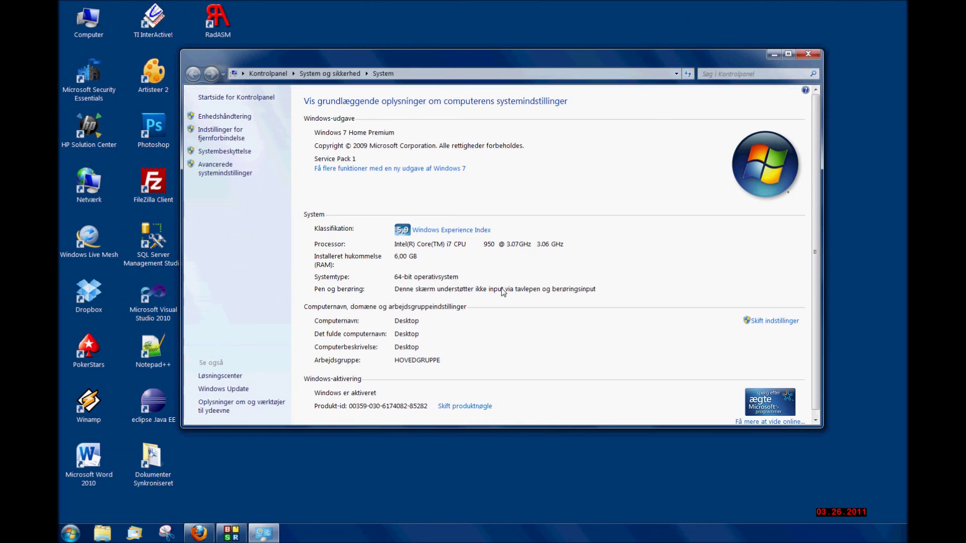
left_click(808, 54)
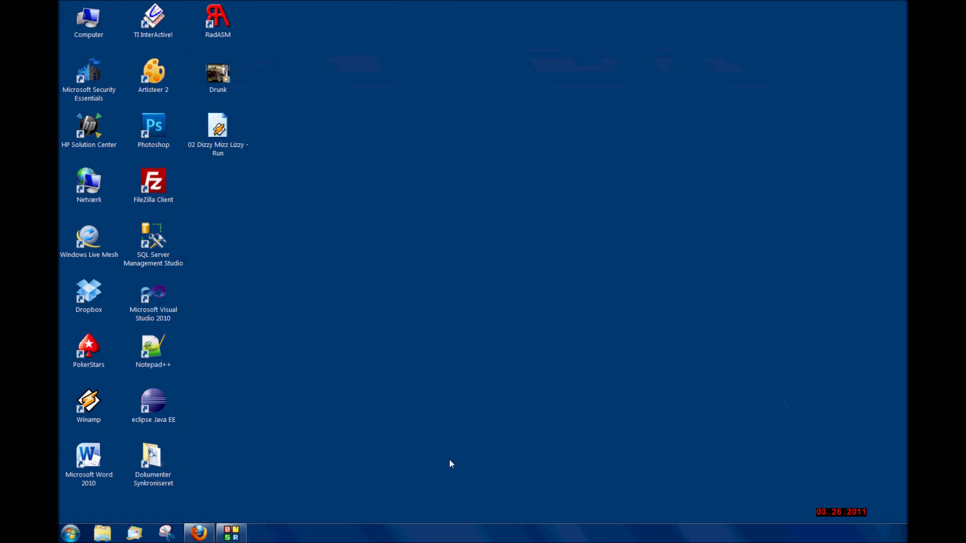
left_click(70, 533)
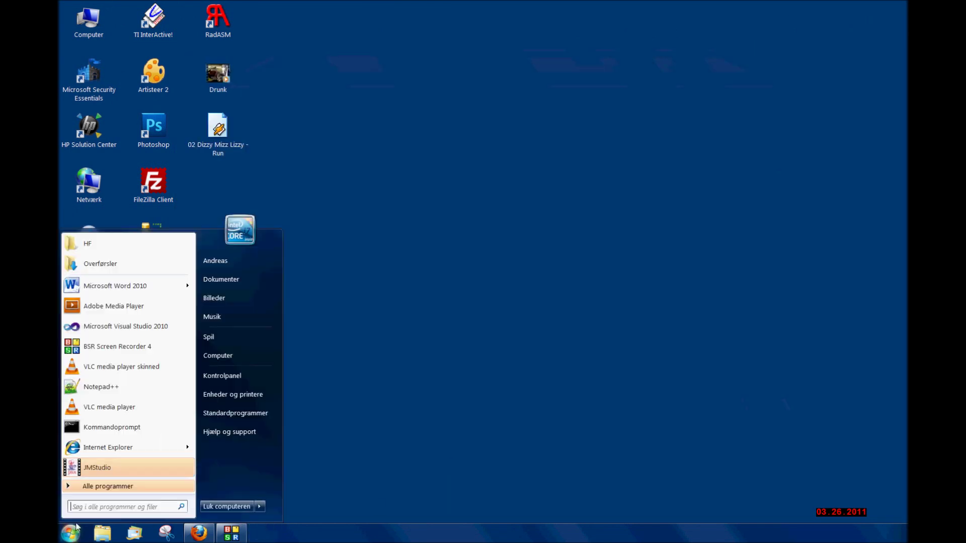
left_click(229, 356)
double_click(463, 135)
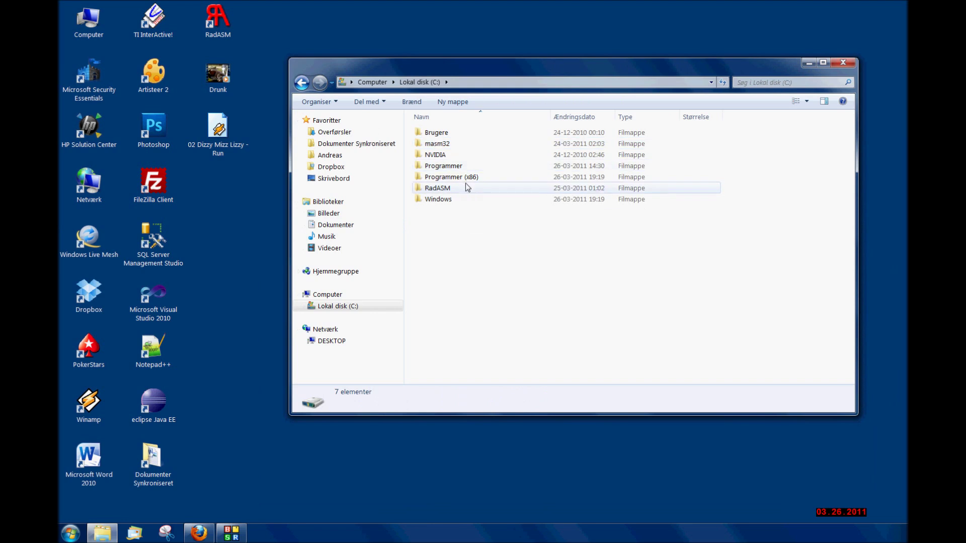
double_click(467, 178)
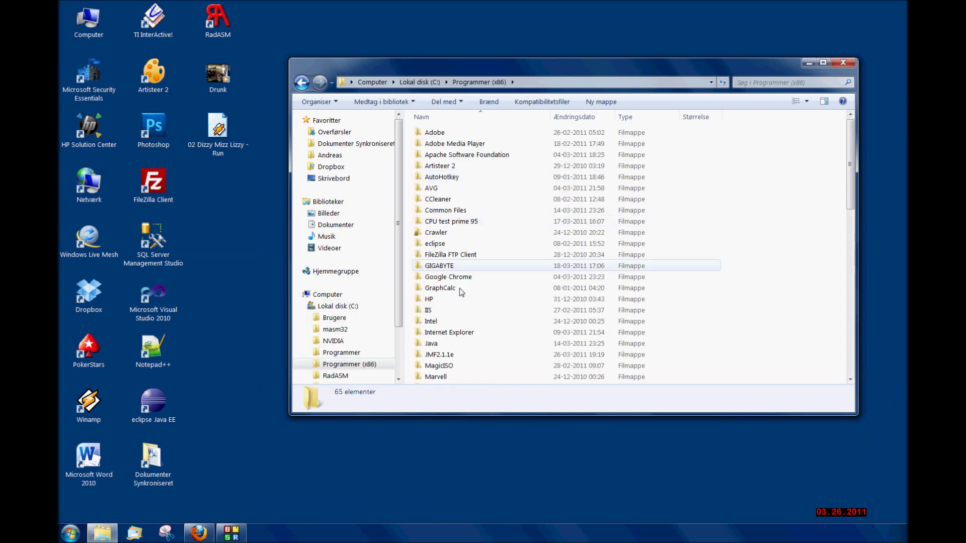
double_click(440, 355)
double_click(428, 155)
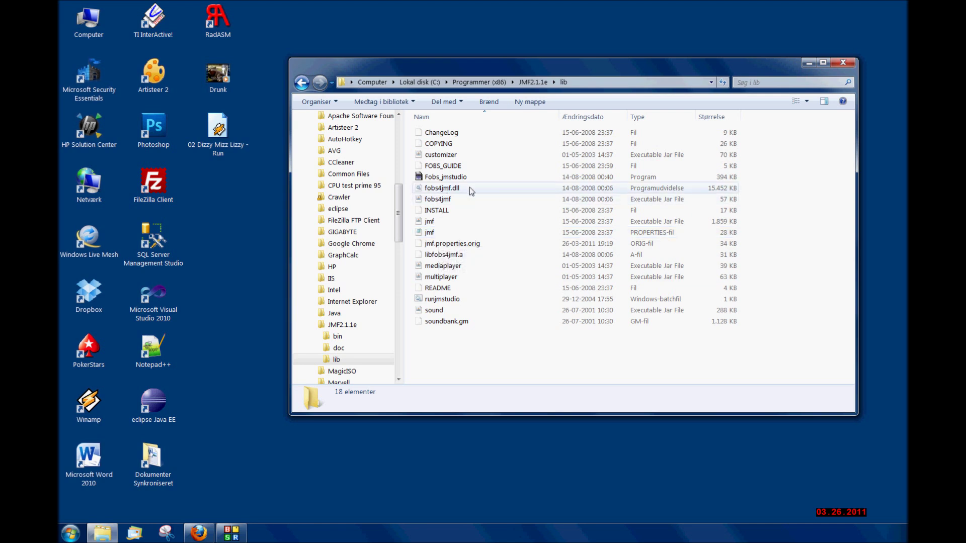
left_click(445, 190)
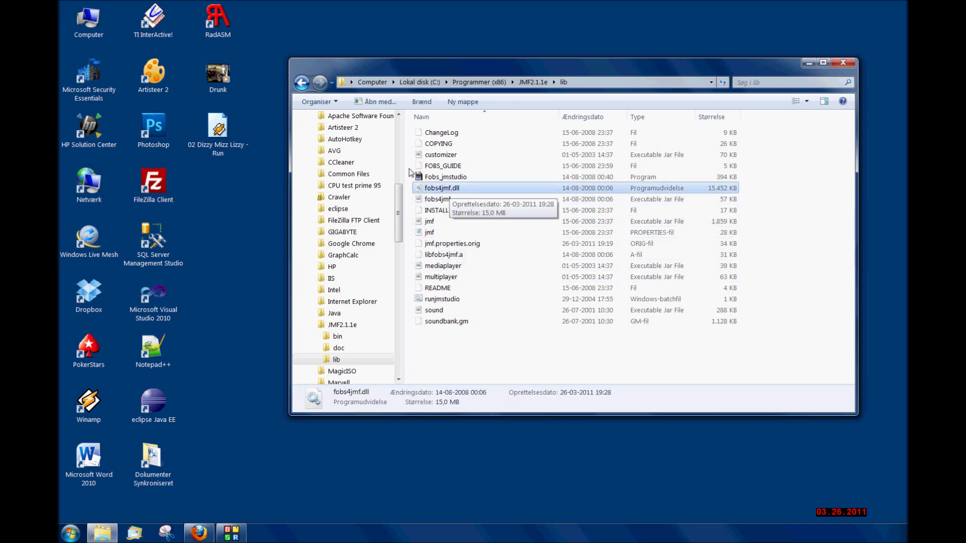
left_click(306, 84)
left_click(306, 83)
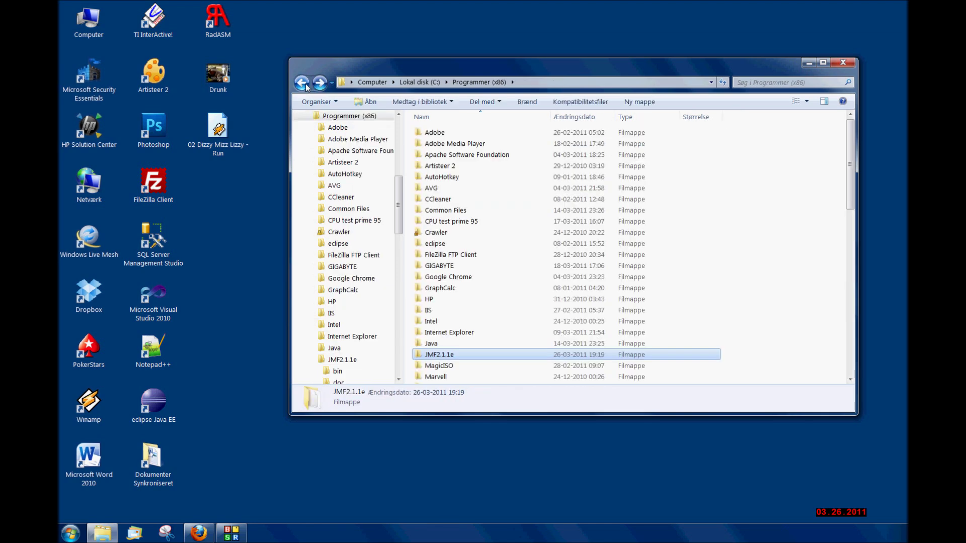
left_click(306, 84)
left_click(427, 199)
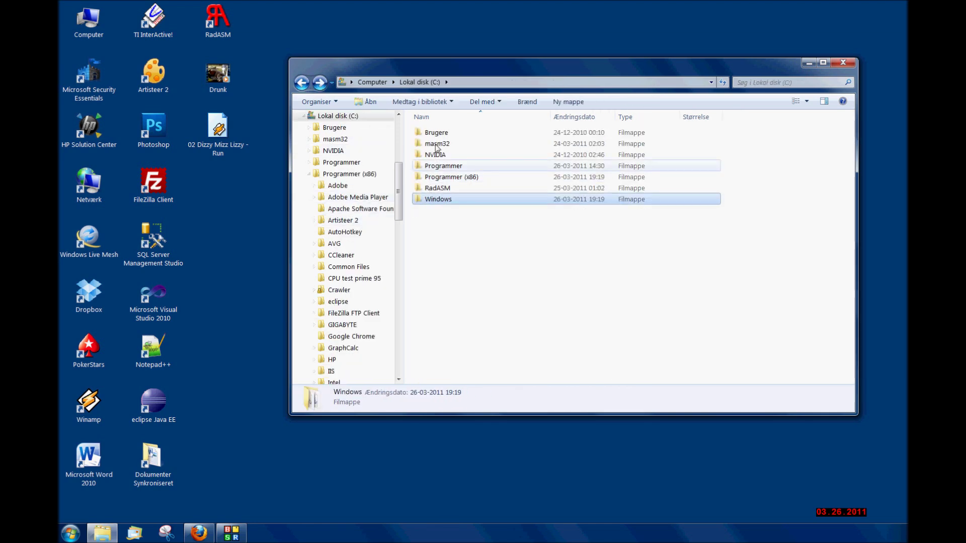
double_click(433, 200)
left_click(433, 277)
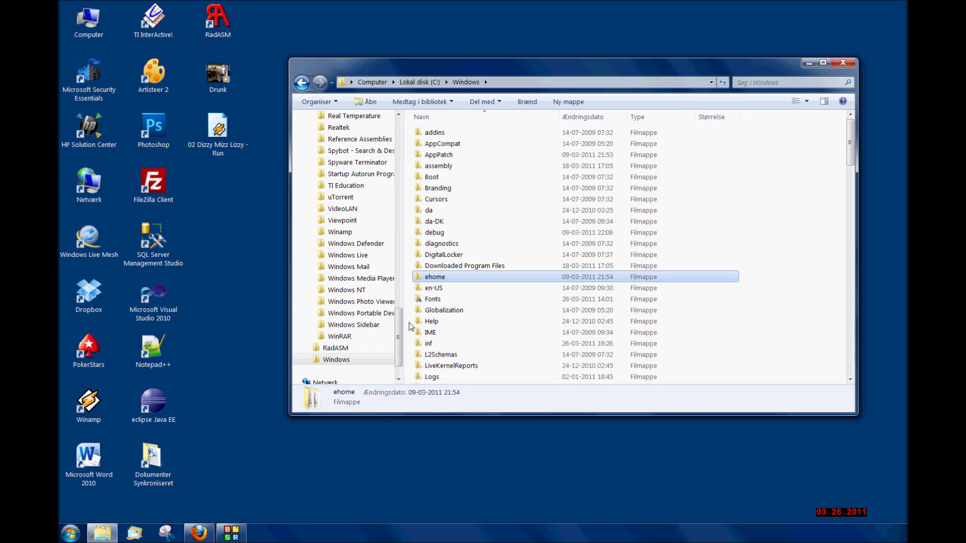
key("s")
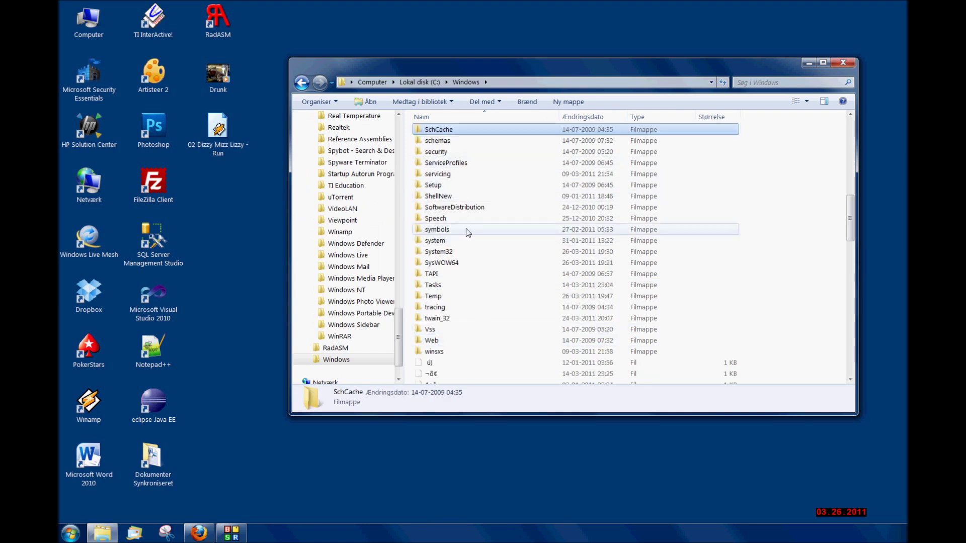
left_click(439, 254)
double_click(439, 254)
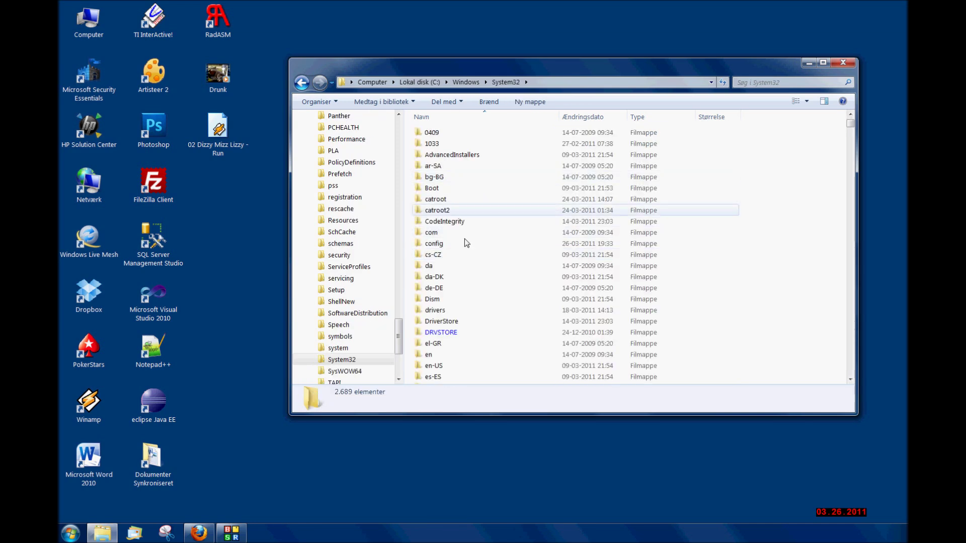
scroll(468, 254, "down", 4)
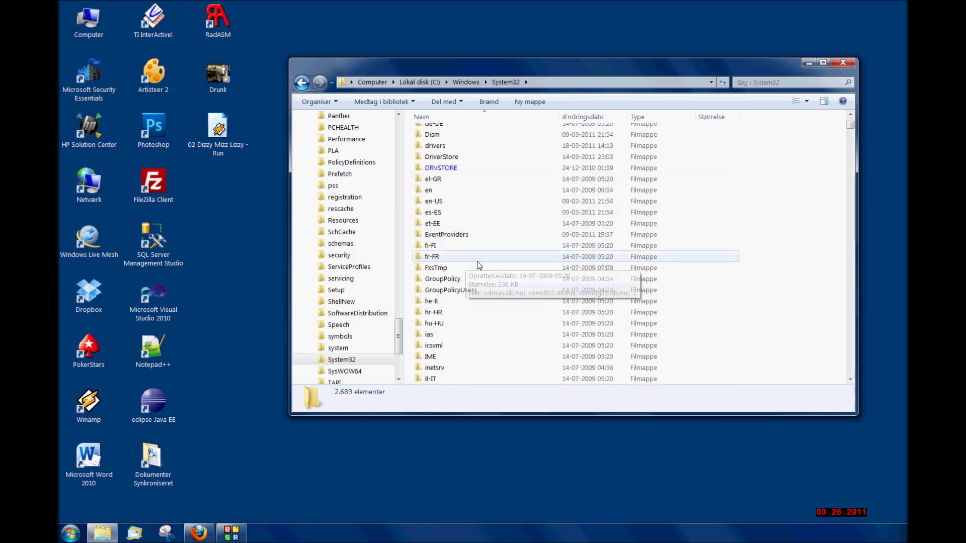
left_click(301, 83)
left_click(301, 84)
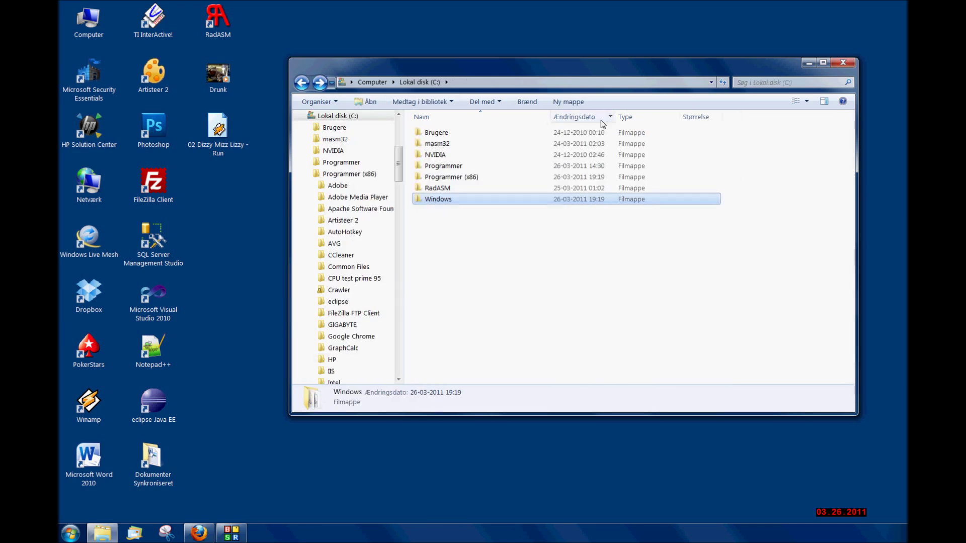
left_click(843, 63)
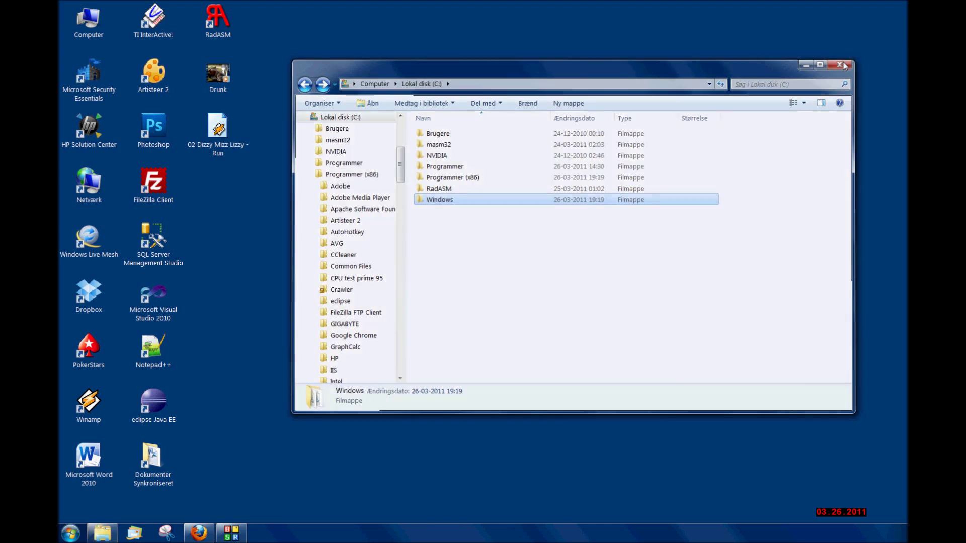
Start a Command Prompt through the cmd search and run java JMStudio.
left_click(77, 532)
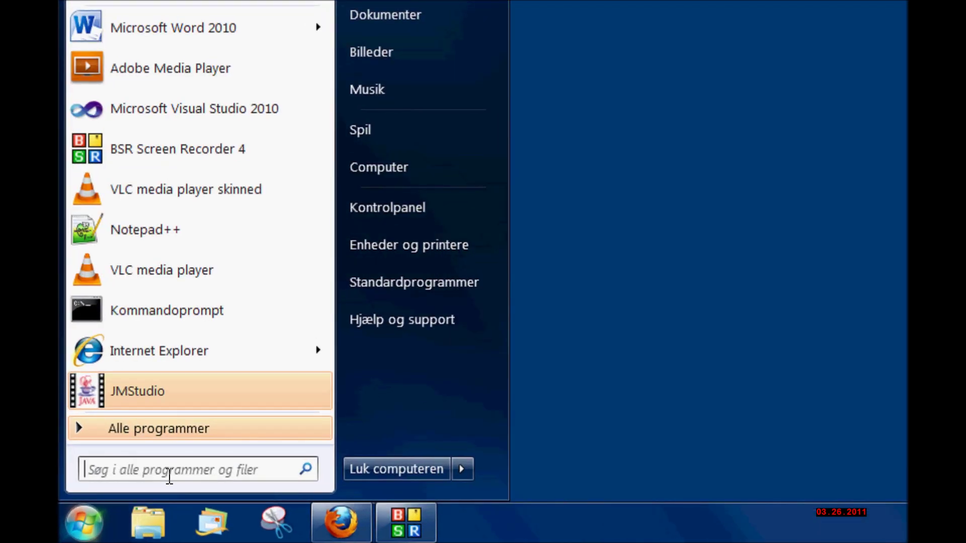
type("c")
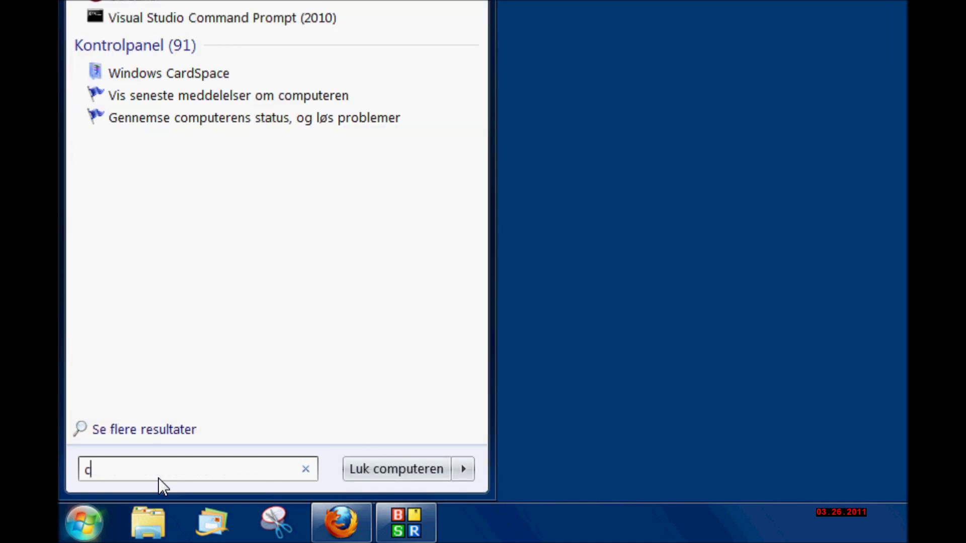
type("md")
key("Return")
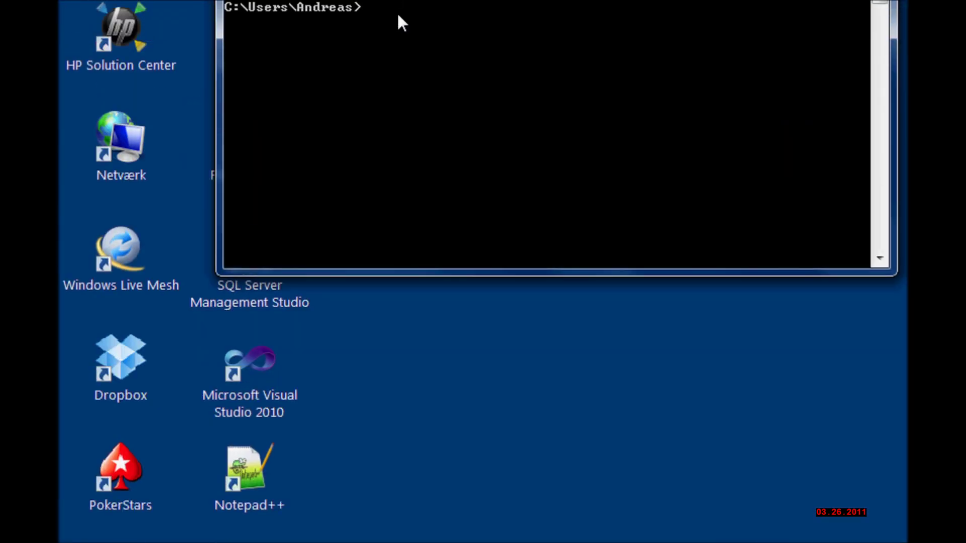
type("ja")
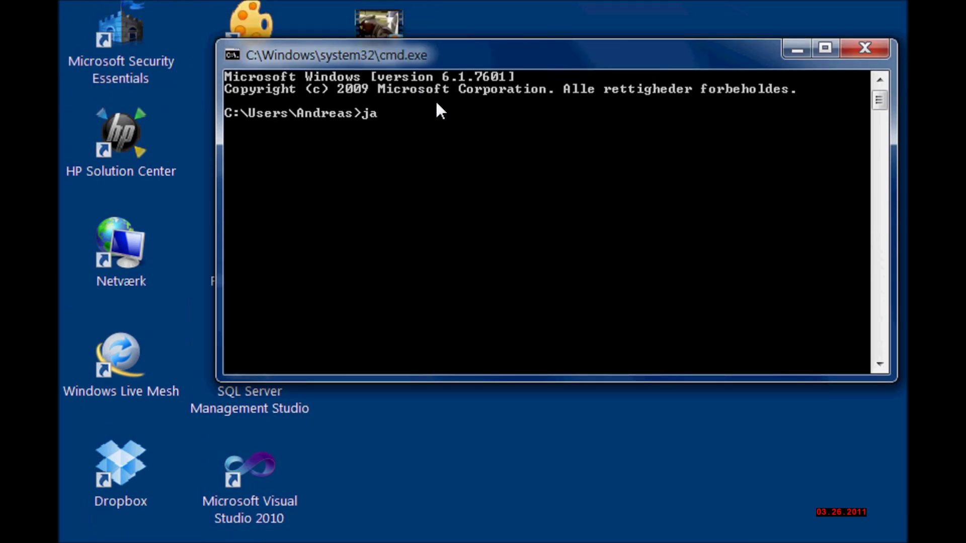
type("va JMStudio")
key("Return")
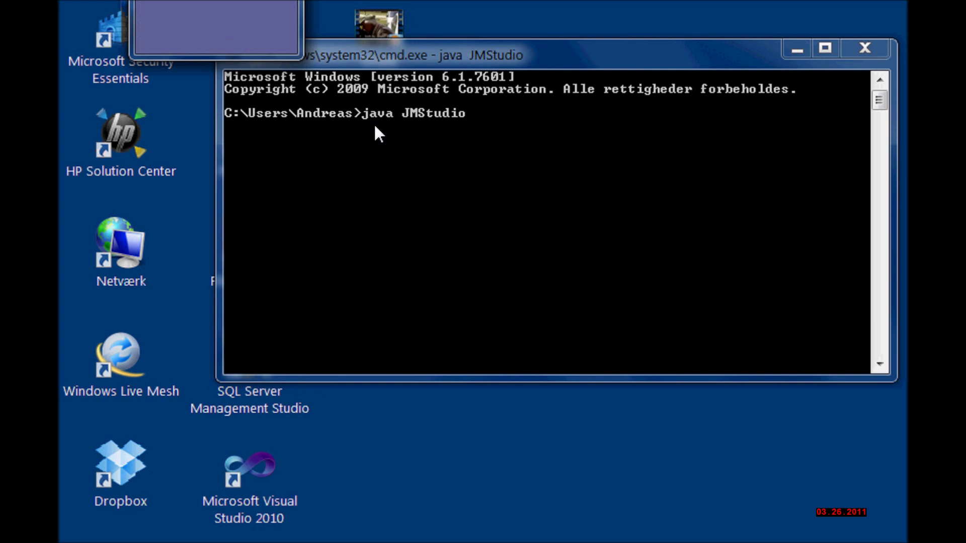
Open the JMF Registry via File > Preferences and inspect the omnividea video parser demultiplexer.
left_click(154, 18)
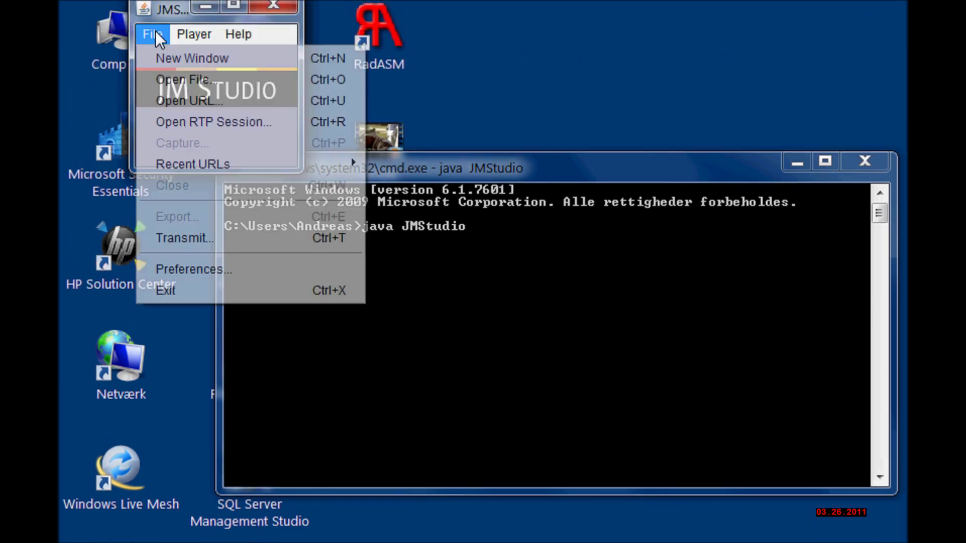
left_click(192, 271)
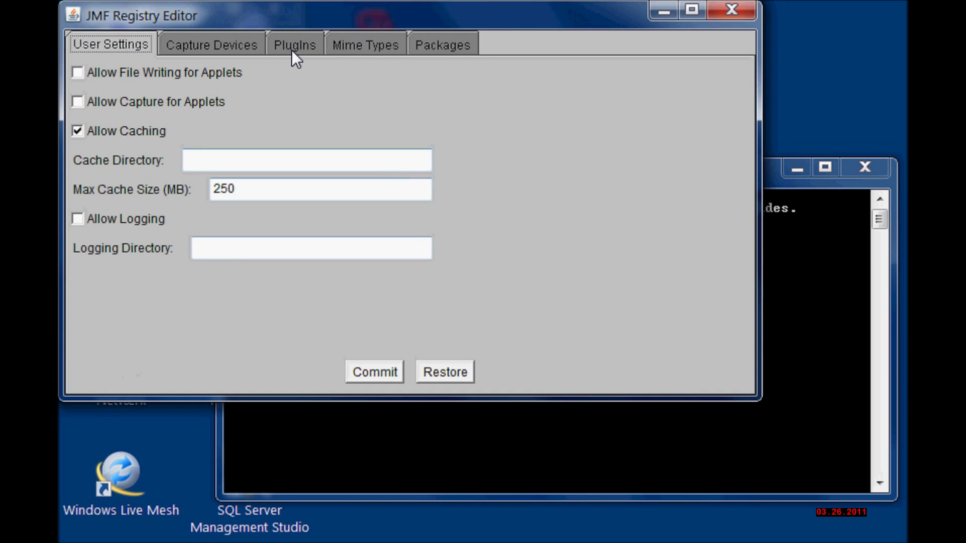
left_click(296, 46)
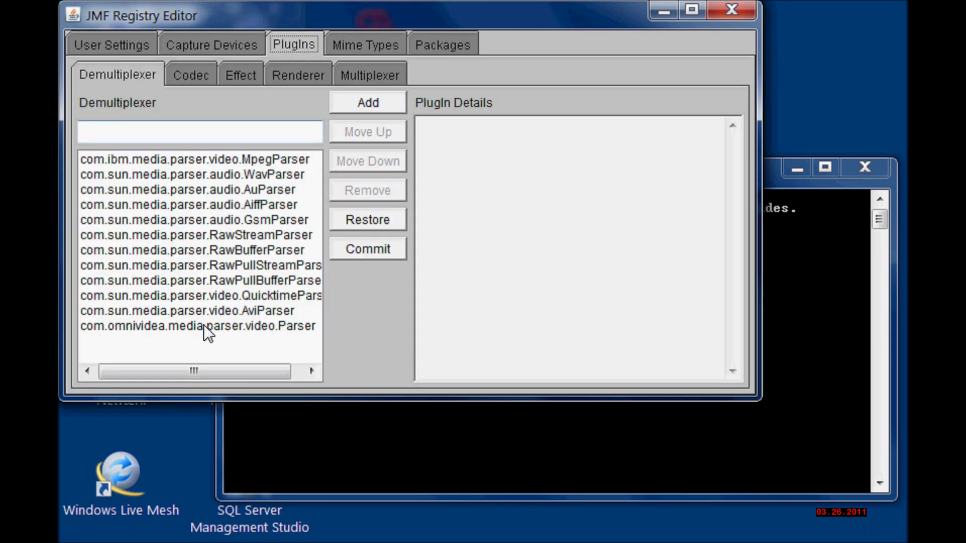
left_click(129, 128)
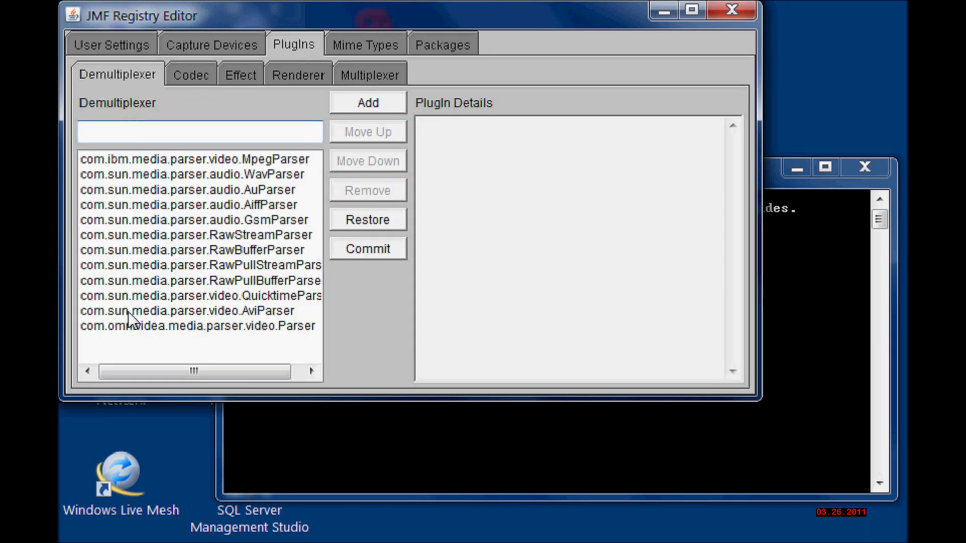
left_click(105, 329)
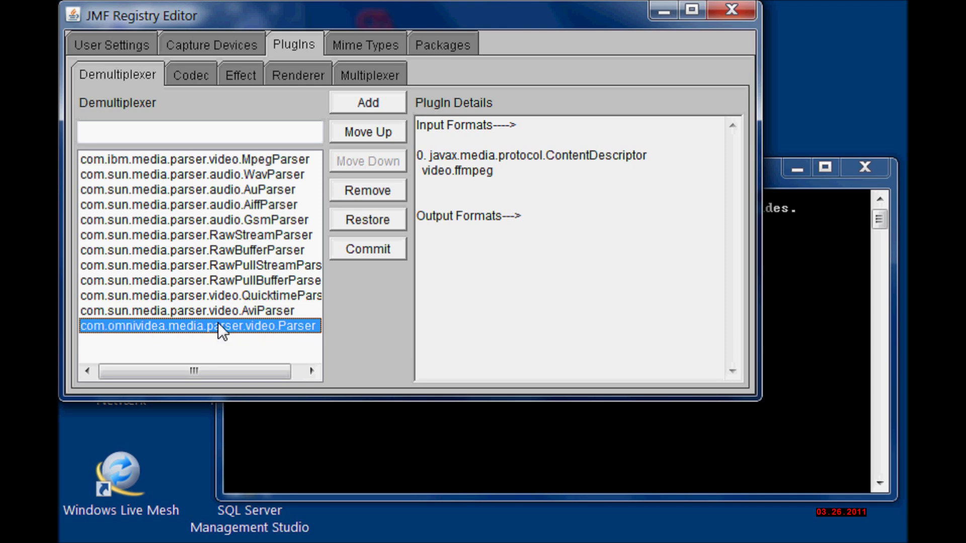
left_click(120, 130)
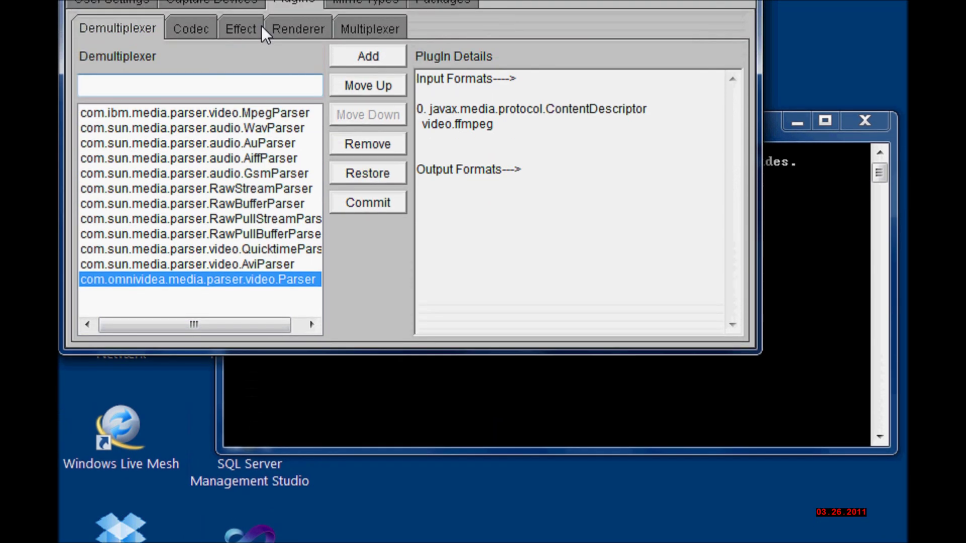
Review the omnividea codec plugins and the com.omnividea protocol prefix under Packages.
left_click(190, 38)
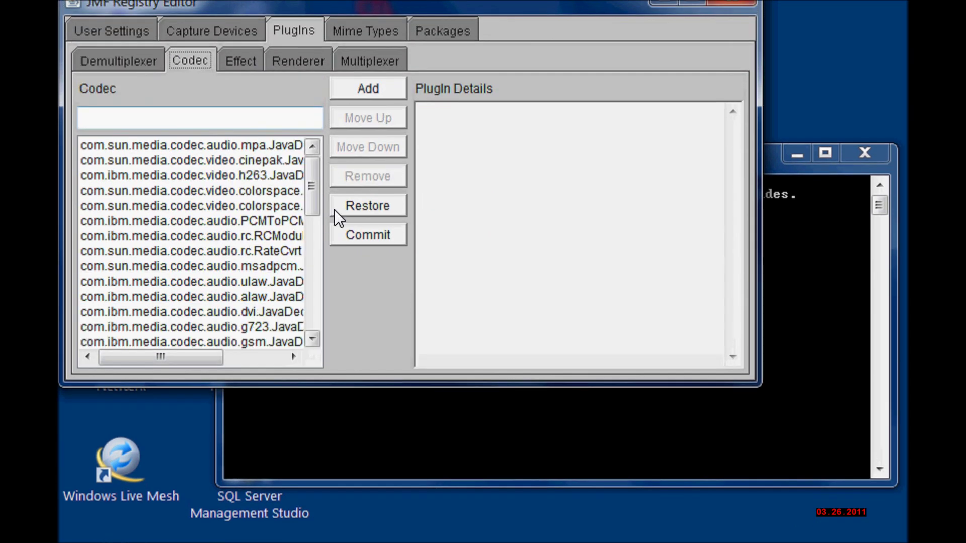
left_click_drag(312, 201, 309, 323)
left_click_drag(201, 360, 169, 357)
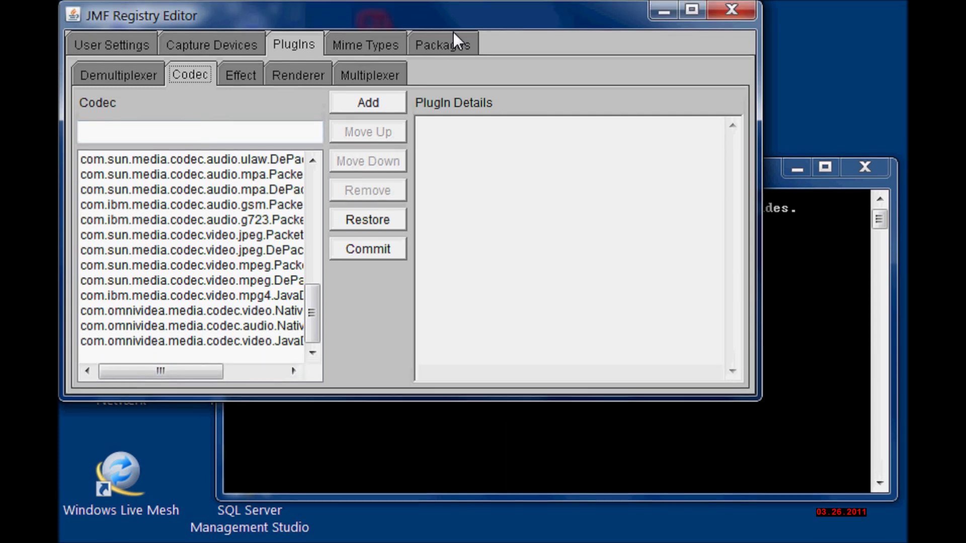
left_click(453, 46)
left_click(121, 132)
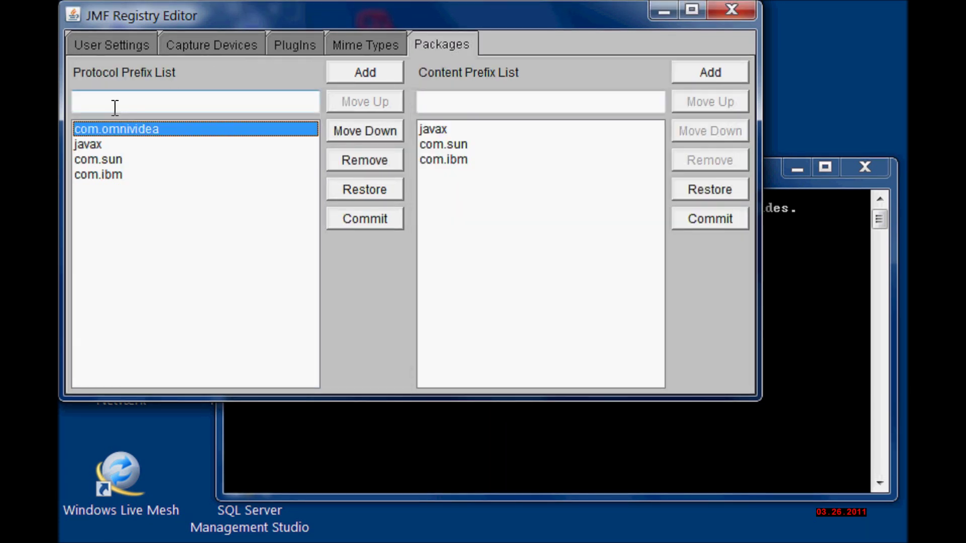
left_click(134, 98)
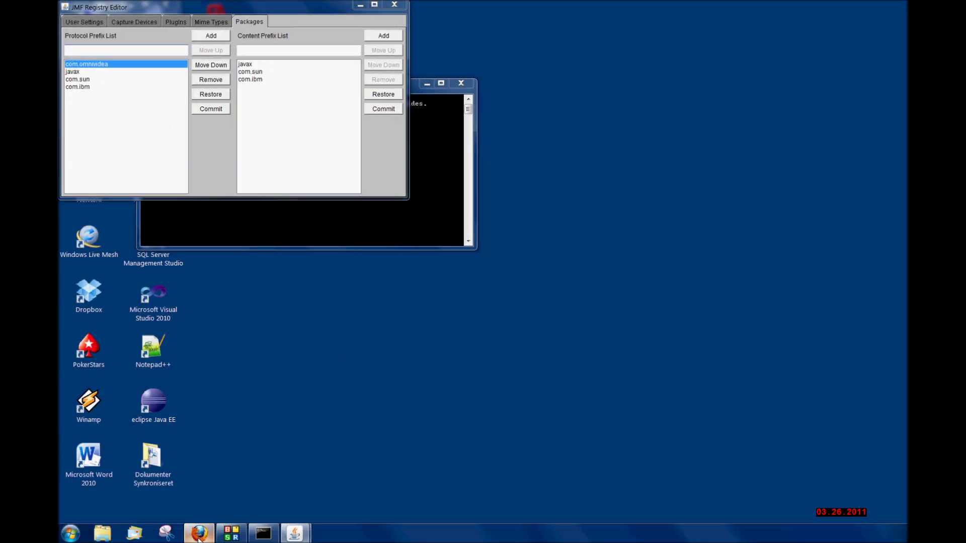
Bring Firefox forward and go back twice to the Omnividea FOBS install instructions.
mouse_move(198, 533)
left_click(261, 458)
left_click(88, 39)
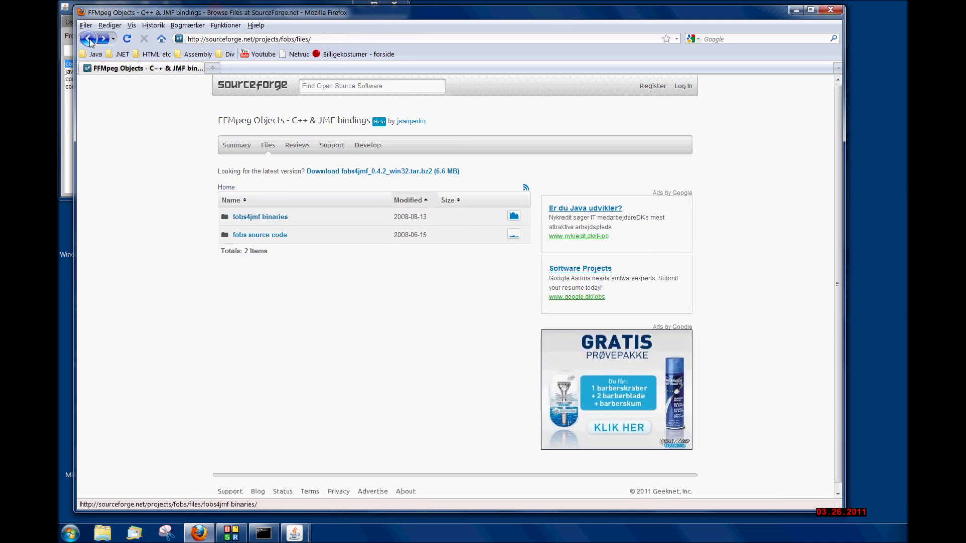
left_click(89, 39)
scroll(534, 365, "down", 10)
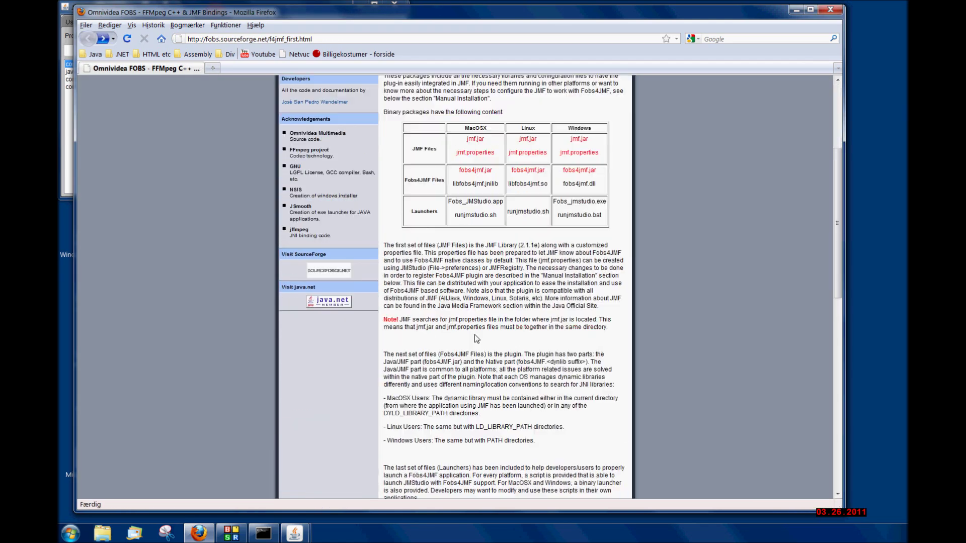
scroll(534, 365, "down", 10)
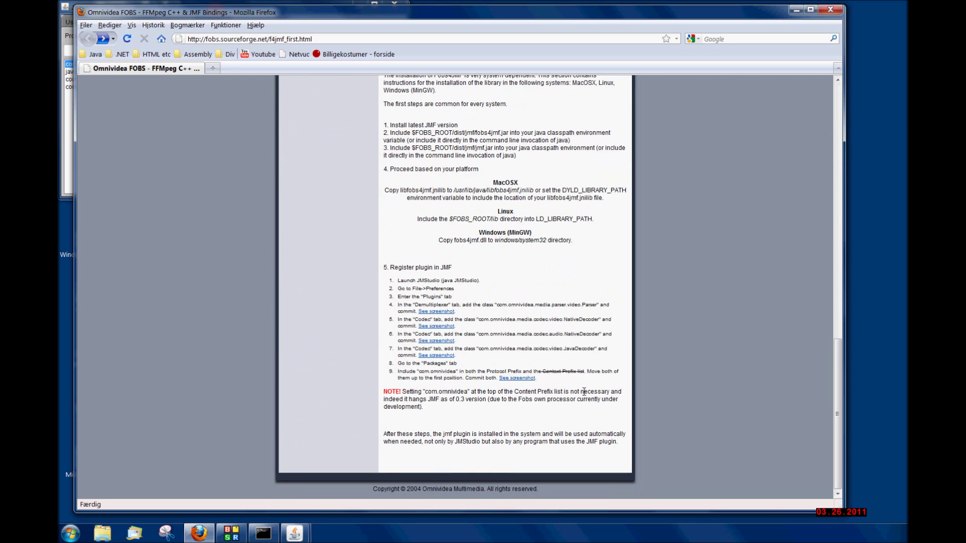
Select the 'Register plugin in JMF' steps and the omnividea package name, then close Firefox.
left_click_drag(550, 380, 399, 288)
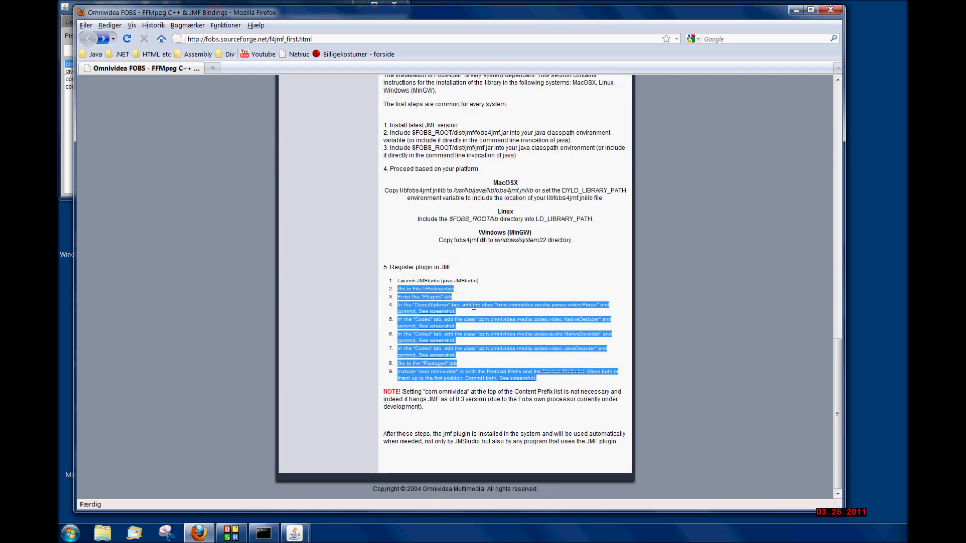
left_click(500, 305)
double_click(521, 306)
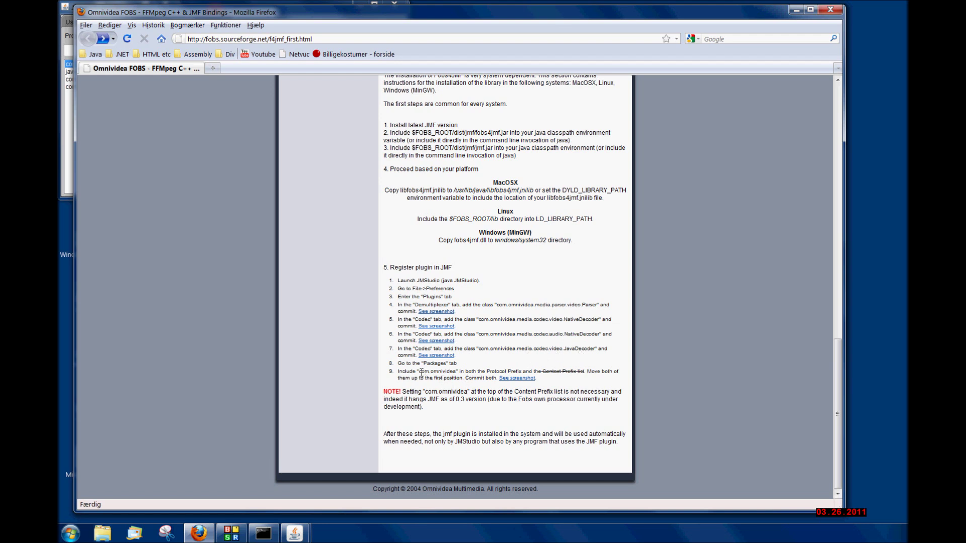
left_click_drag(421, 371, 456, 371)
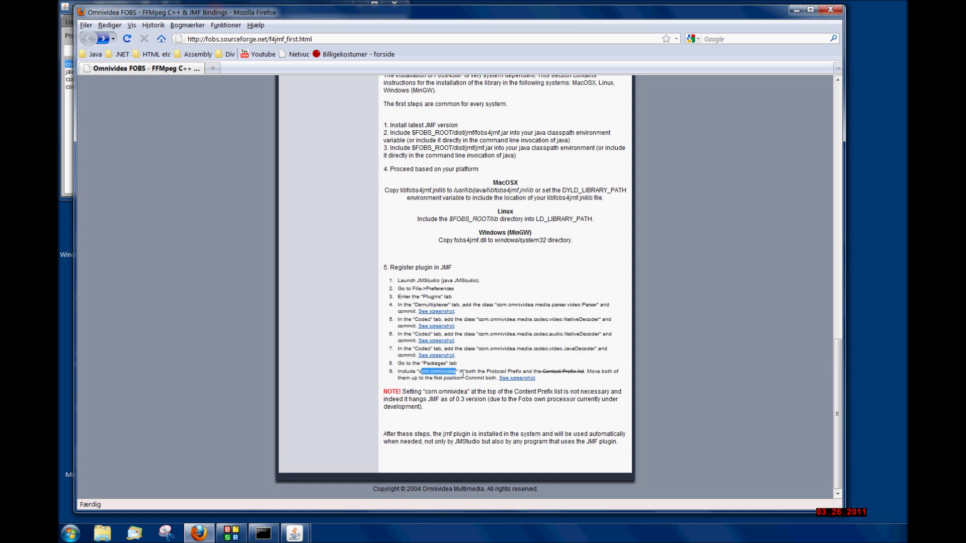
left_click(832, 10)
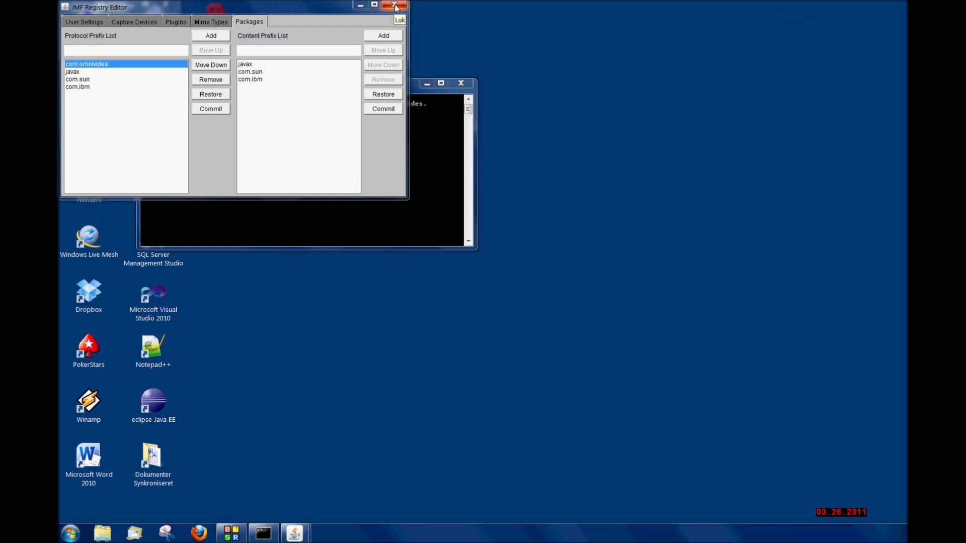
Close the Registry Editor, play the Drunk video from Skrivebord in JMStudio, then close the player.
left_click(394, 5)
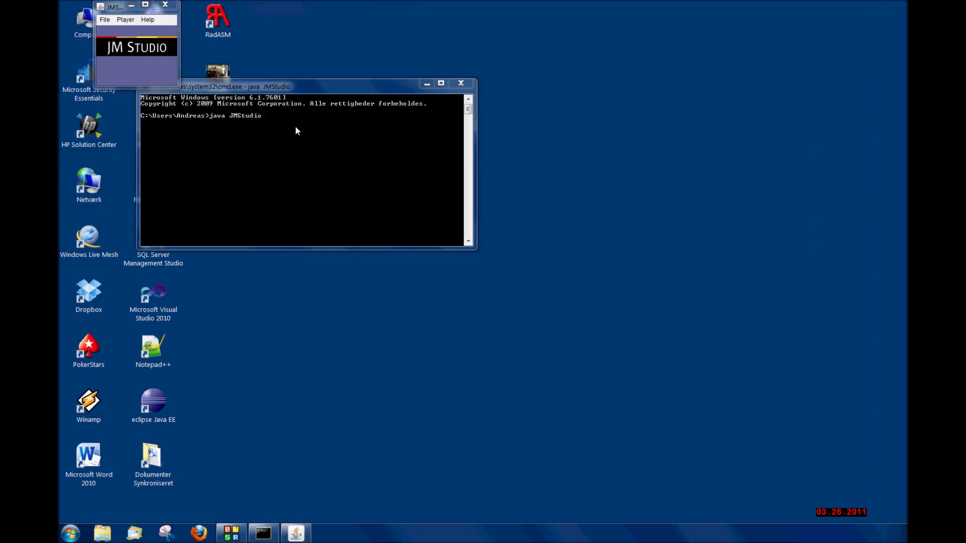
left_click(104, 21)
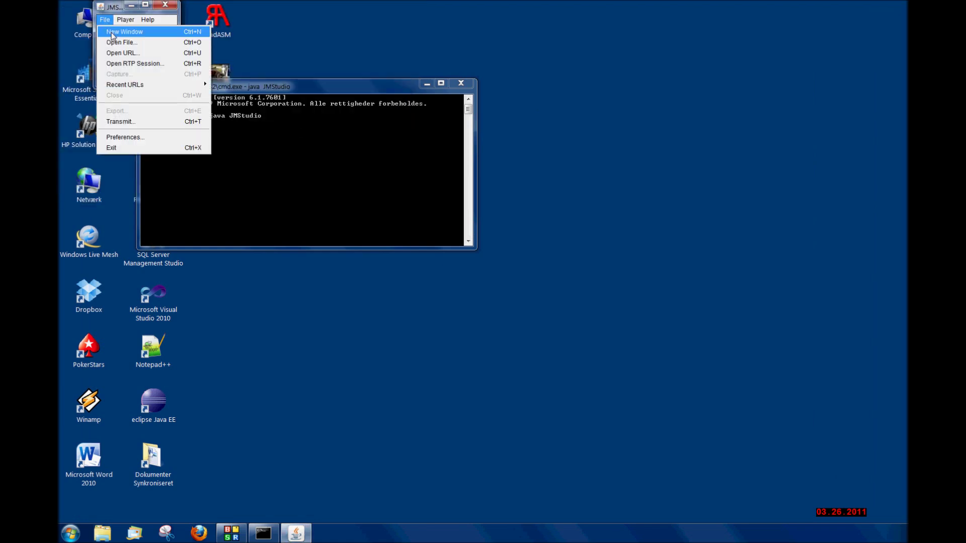
left_click(125, 45)
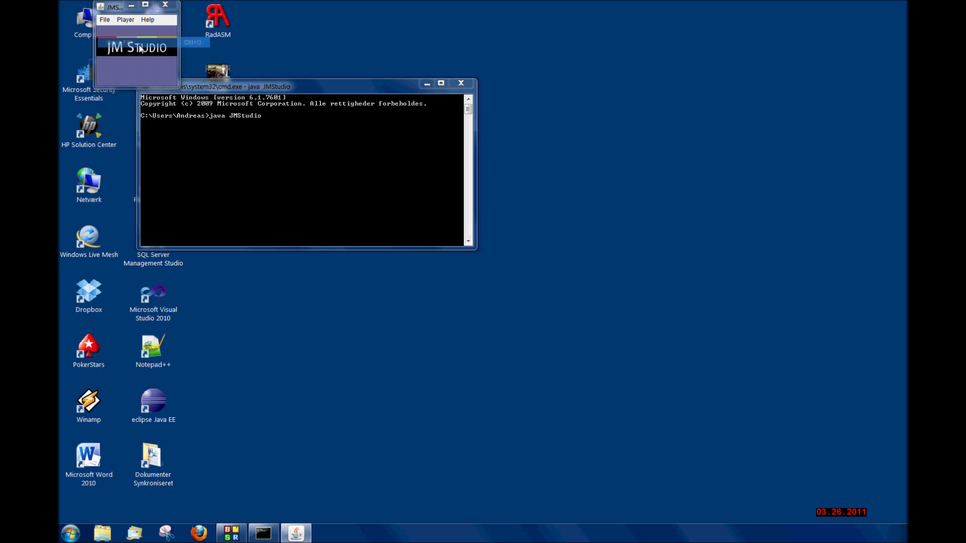
left_click(86, 104)
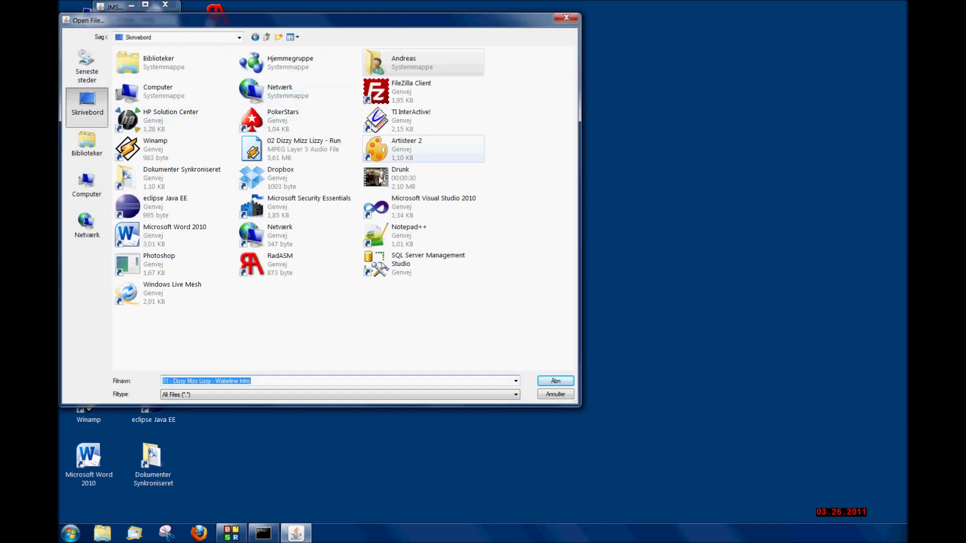
double_click(378, 180)
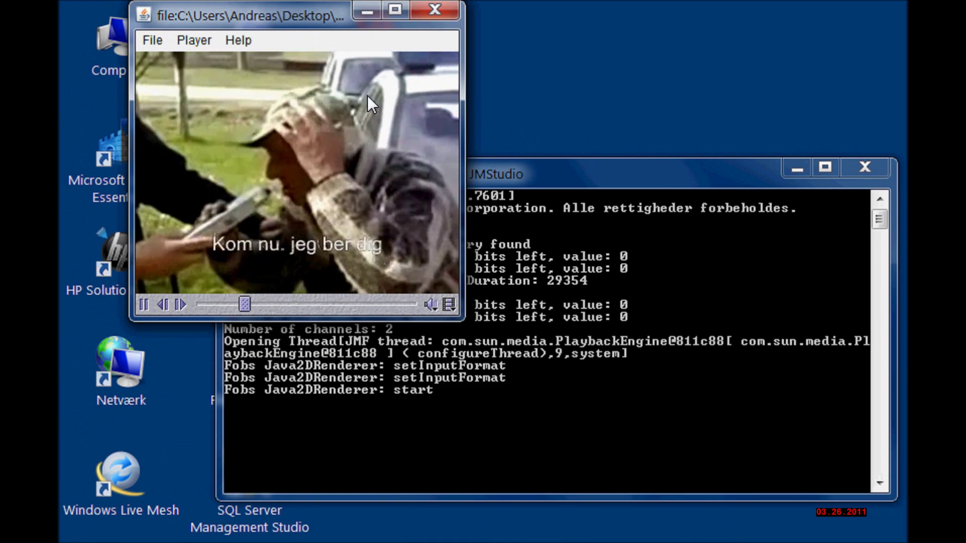
left_click(435, 11)
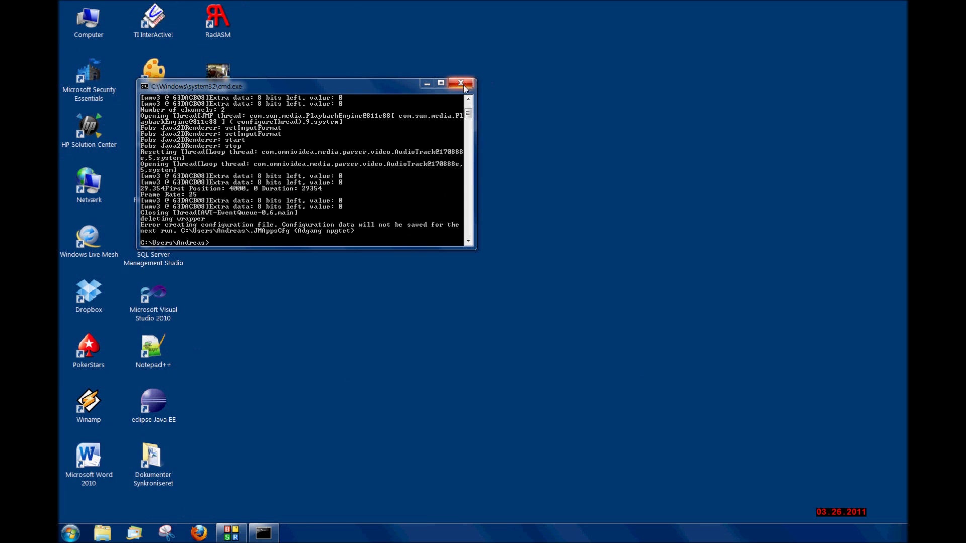
Close the Command Prompt window.
left_click(462, 84)
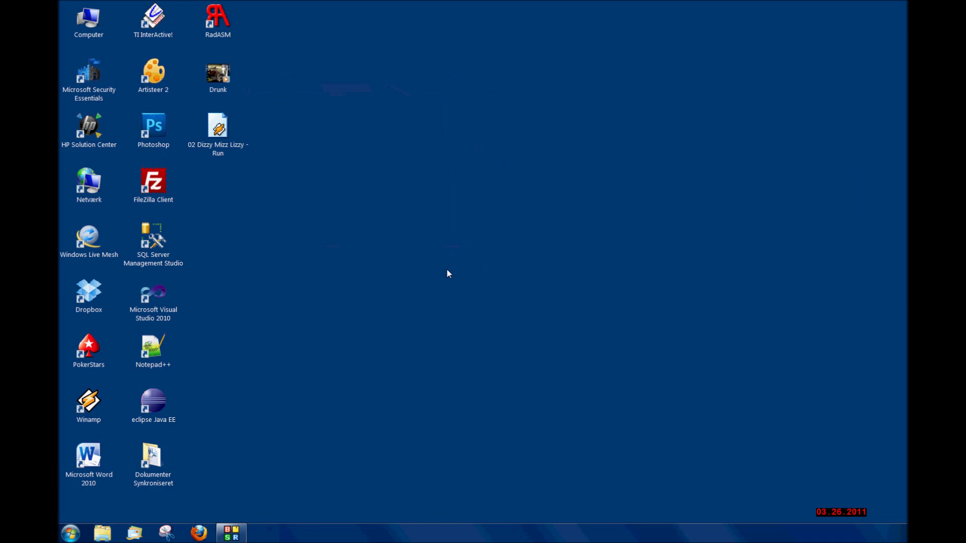